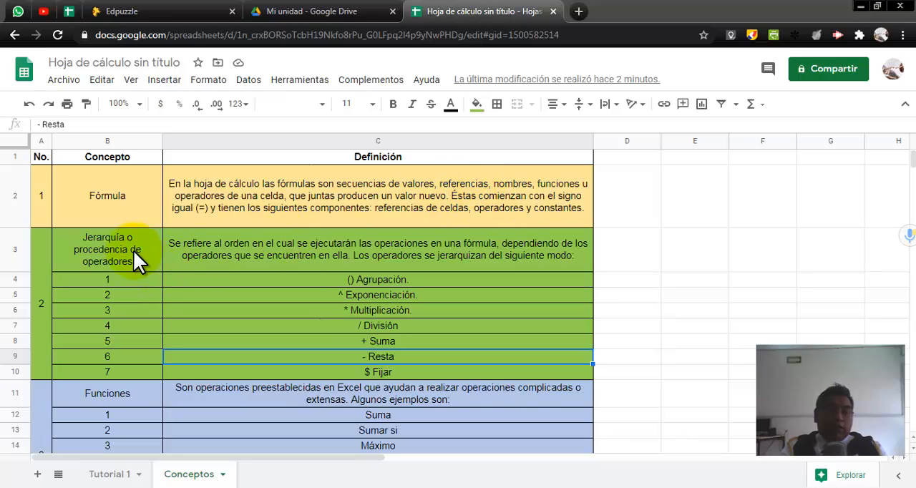
Step: Review the operator hierarchy in the Conceptos sheet, going through its grouping, exponentiation and multiplication entries
click(84, 248)
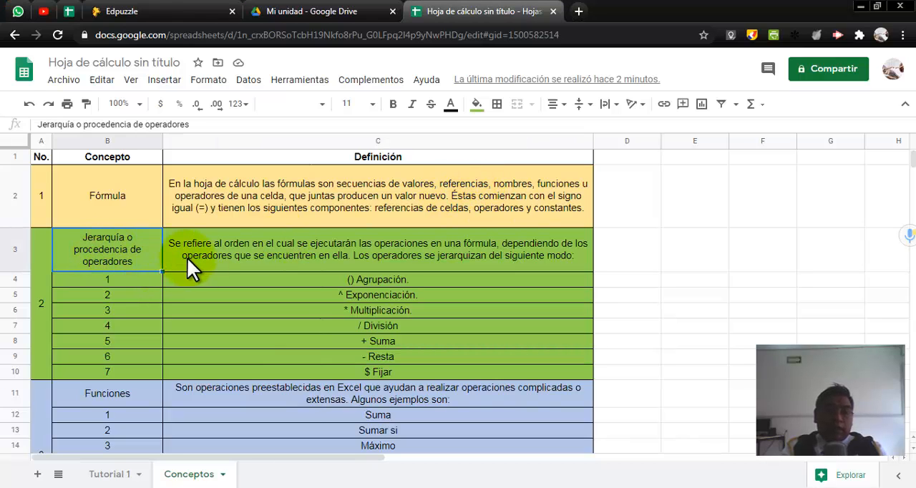
drag(159, 255, 429, 371)
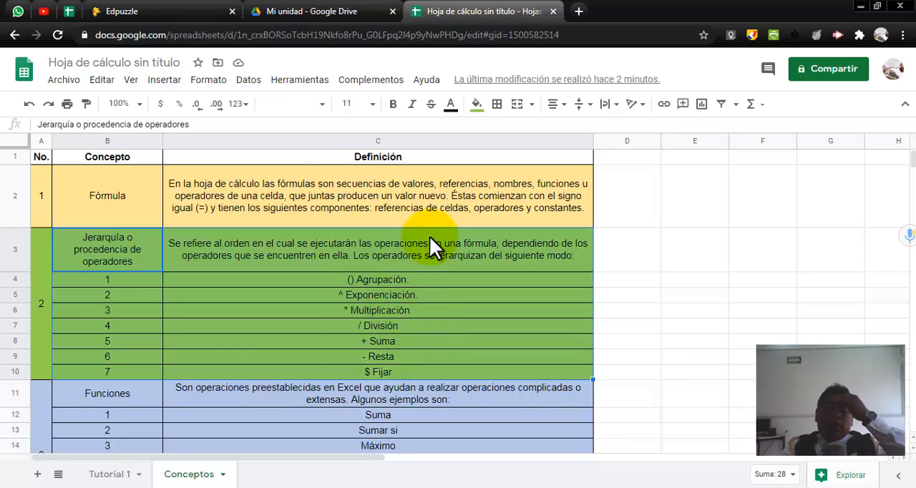
click(440, 282)
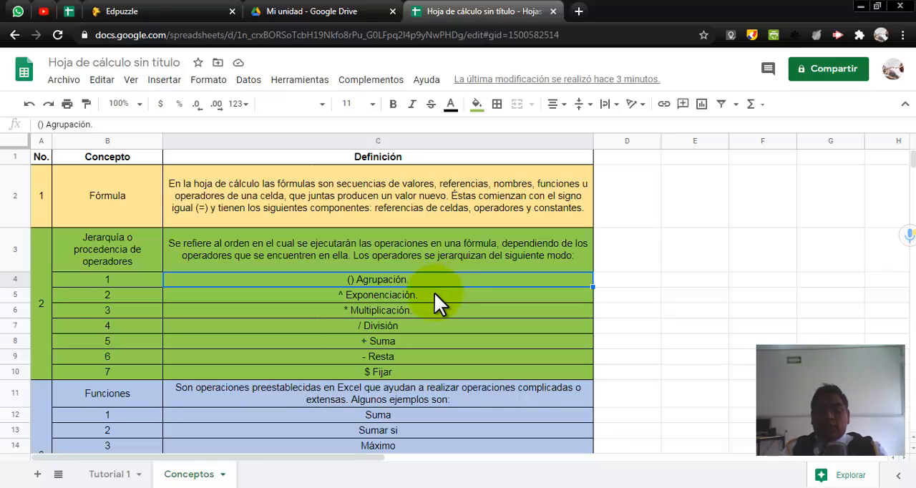
click(434, 294)
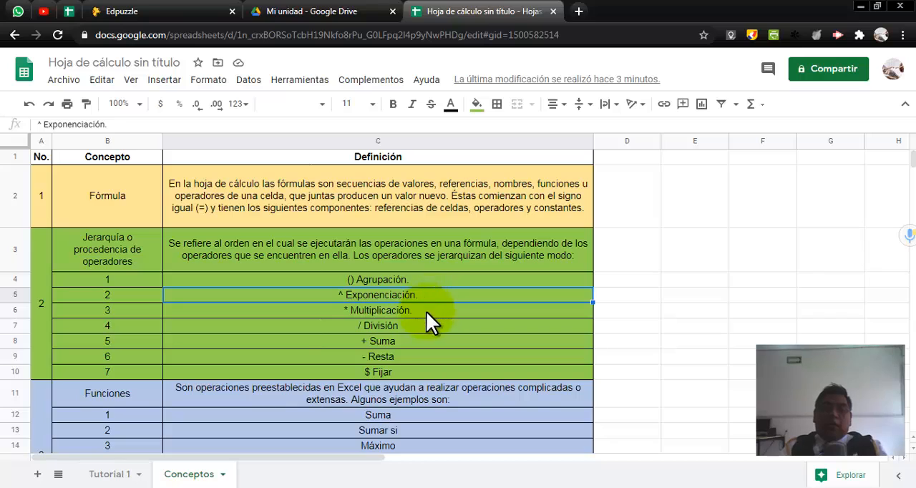
click(425, 313)
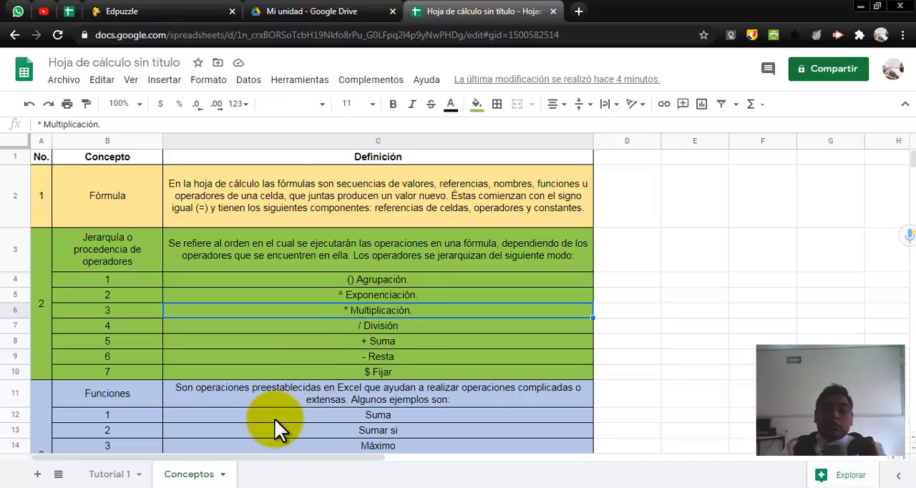
Step: Switch to Práctica 1.pdf in Adobe Acrobat Reader and read through the instructions of the practical exercise
click(229, 478)
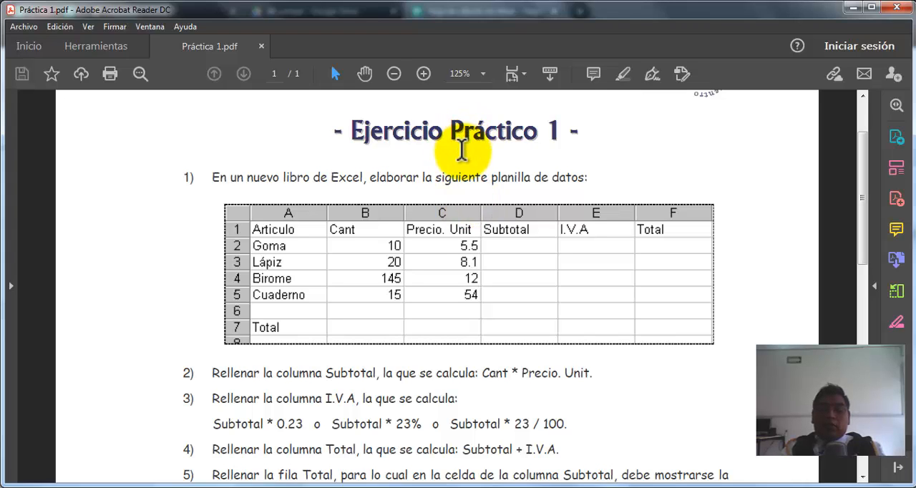
scroll(462, 148, down, 10)
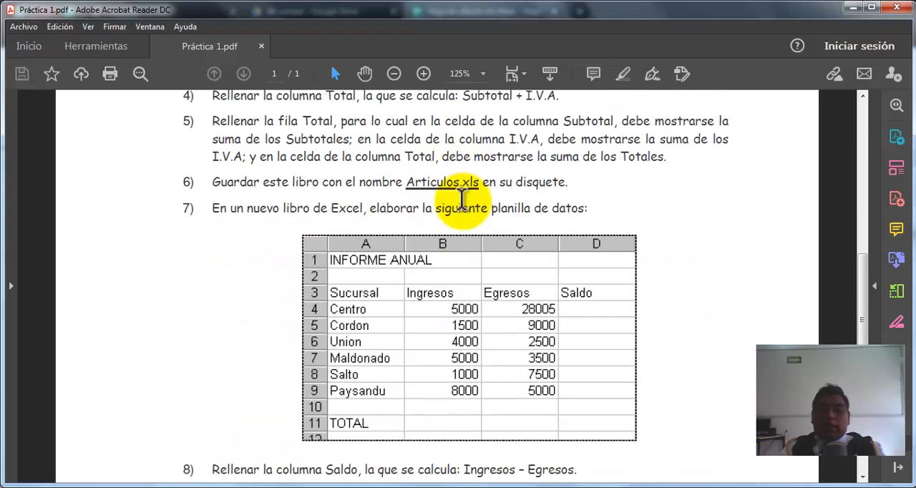
scroll(442, 297, up, 4)
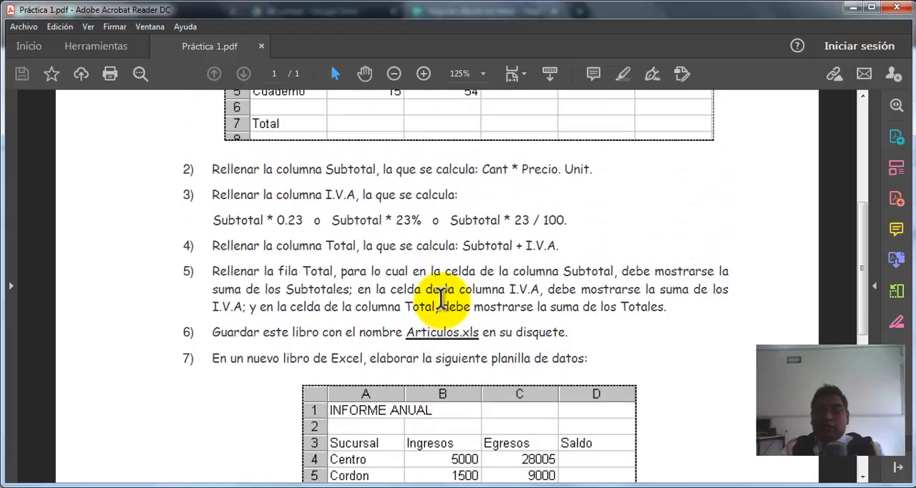
scroll(441, 297, up, 3)
scroll(448, 315, up, 1)
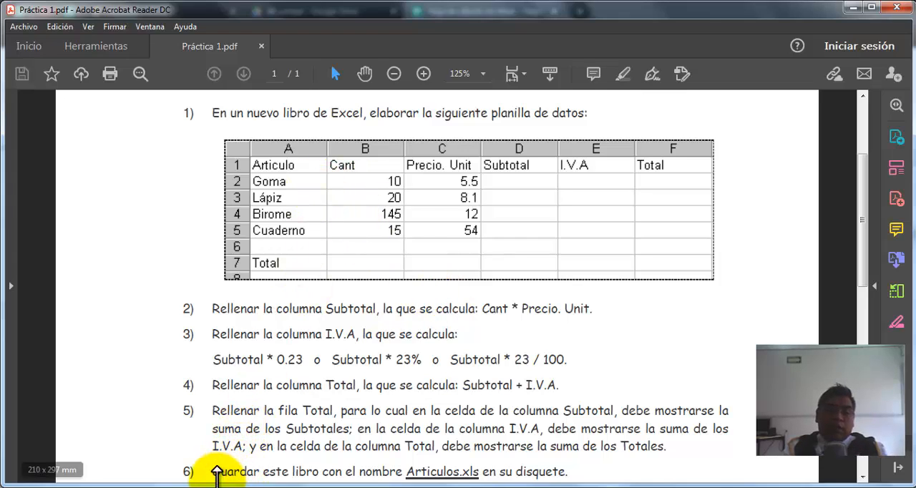
Step: Switch back to Google Sheets, open the Tutorial 1 sheet and clear the selection on the Subtotal cells
key(alt+Tab)
click(136, 474)
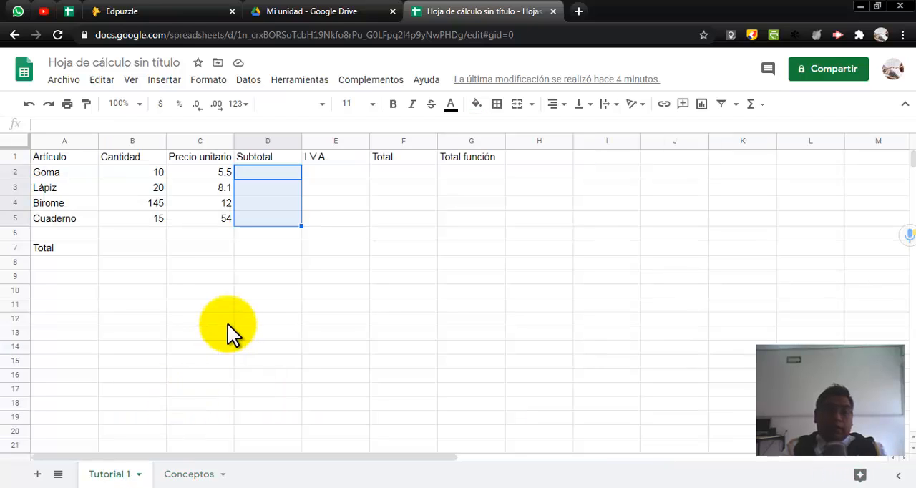
click(228, 323)
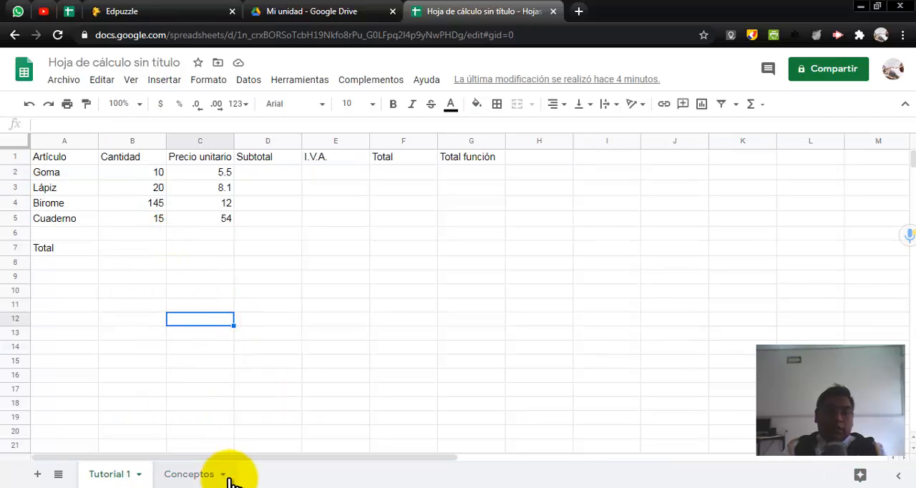
Step: Return to Práctica 1.pdf and highlight instruction 2 for the Subtotal column, including the multiplication sign in Cant * Precio. Unit
key(alt+Tab)
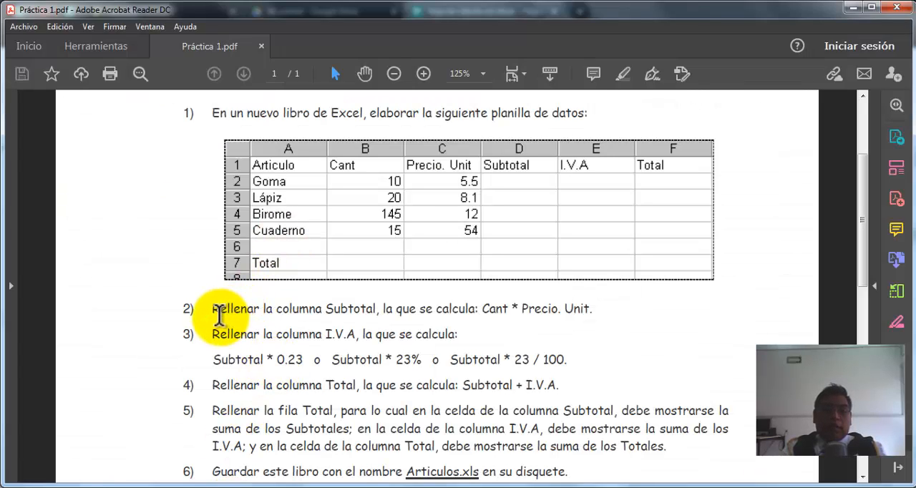
drag(214, 309, 578, 308)
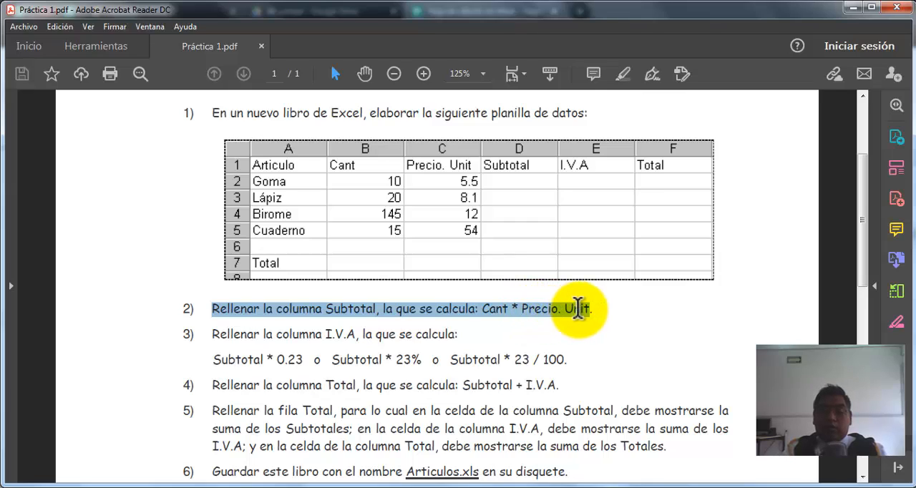
click(500, 310)
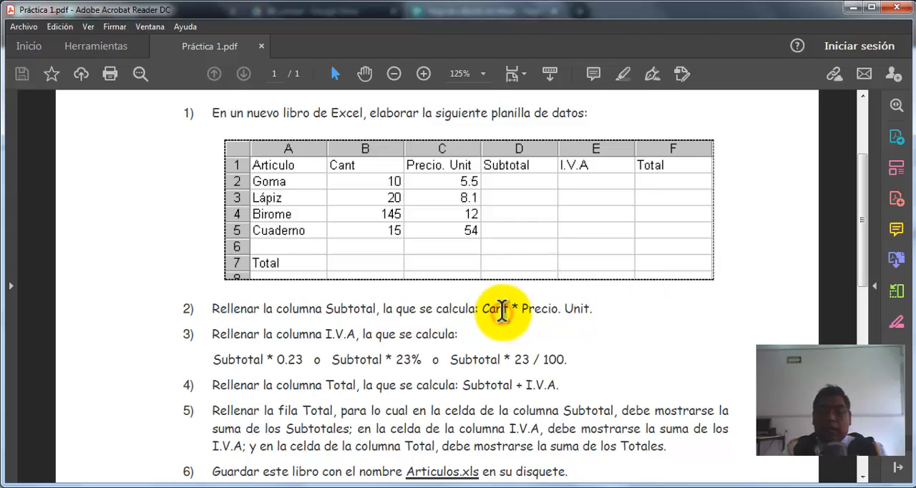
drag(510, 309, 518, 308)
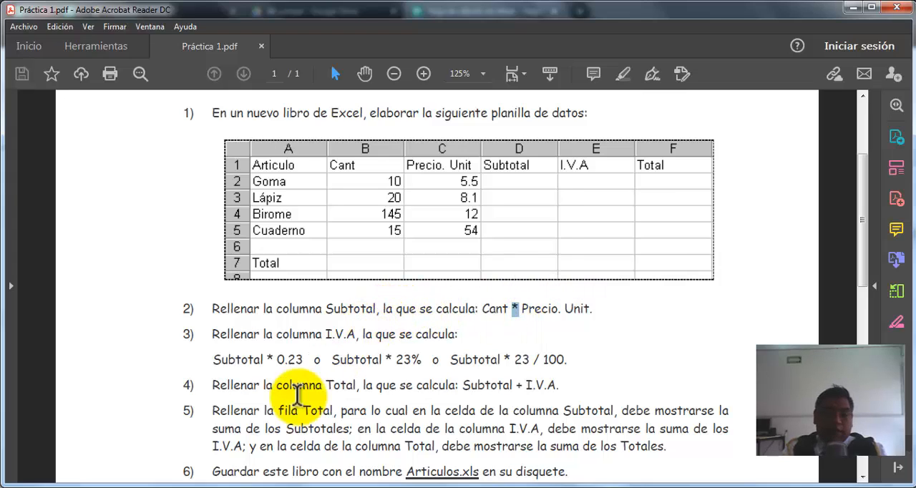
Step: Return to Google Sheets, select Goma's Subtotal cell D2 and consult the Conceptos sheet before reopening Tutorial 1
click(194, 487)
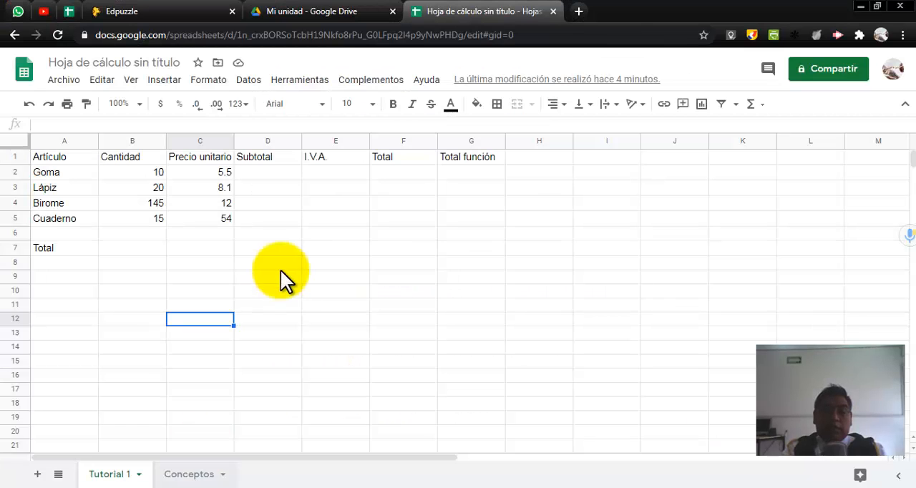
click(285, 172)
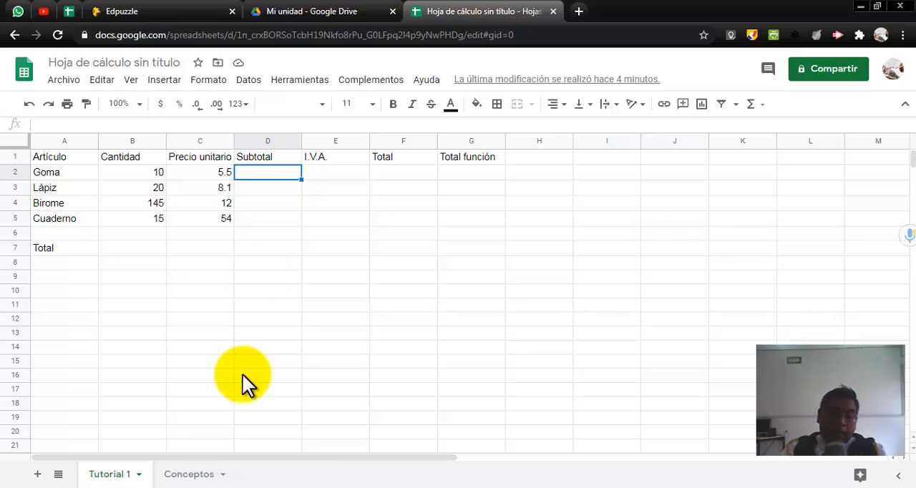
click(201, 468)
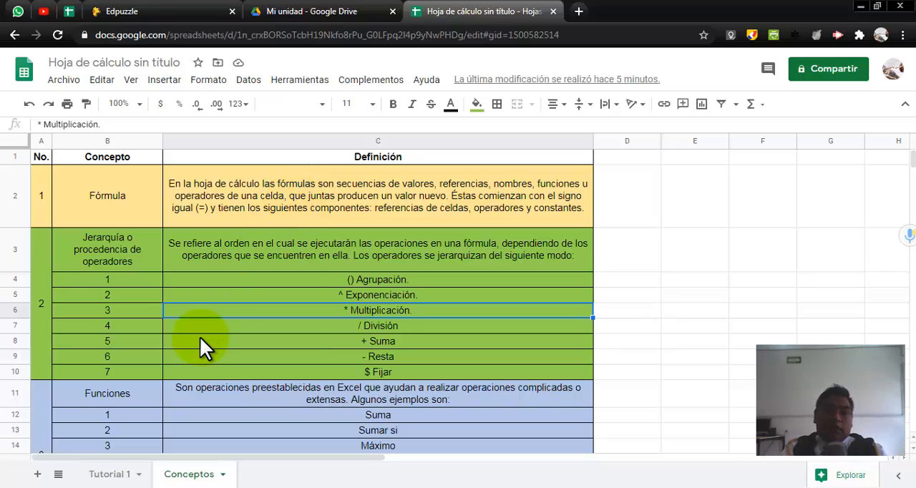
click(123, 473)
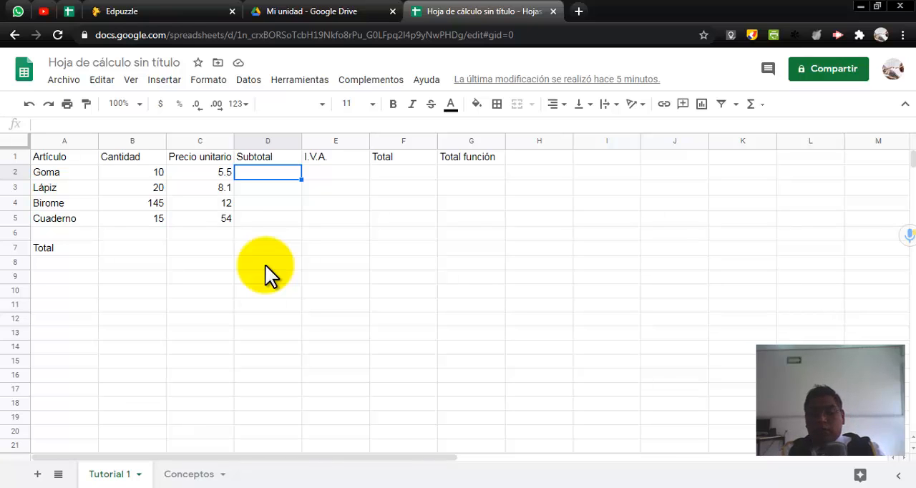
Step: Calculate Goma's Subtotal in cell D2 with the formula =b2*C2 and check the entered formula
text(=)
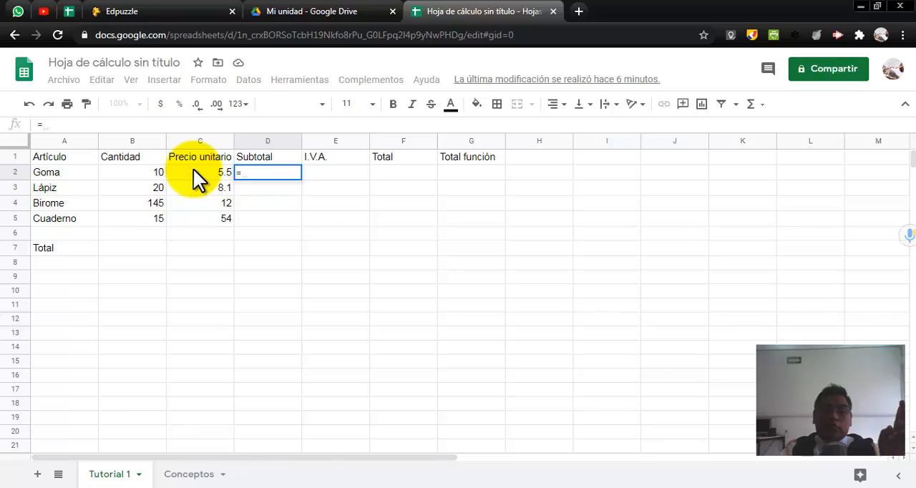
click(150, 168)
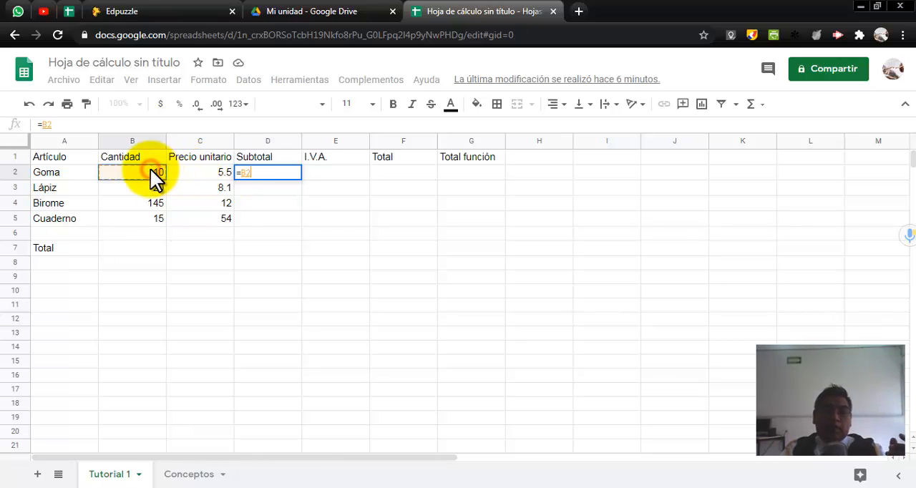
key(BackSpace)
key(BackSpace)
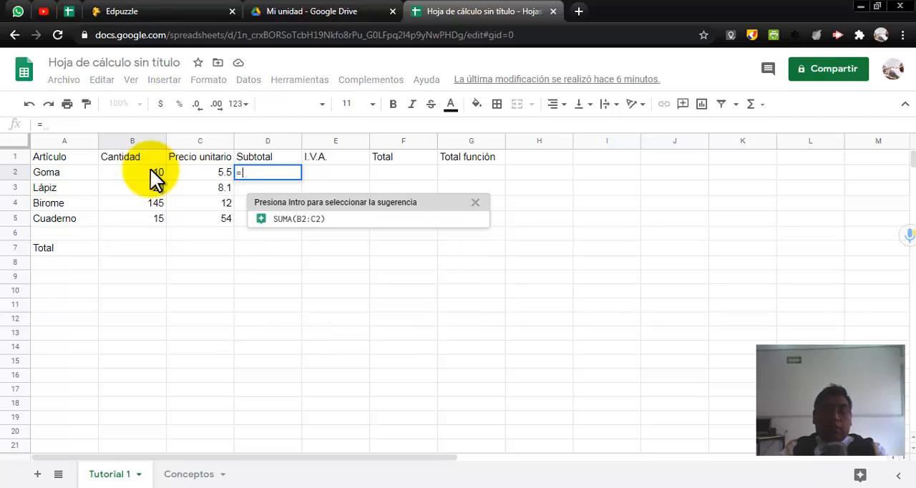
text(b2)
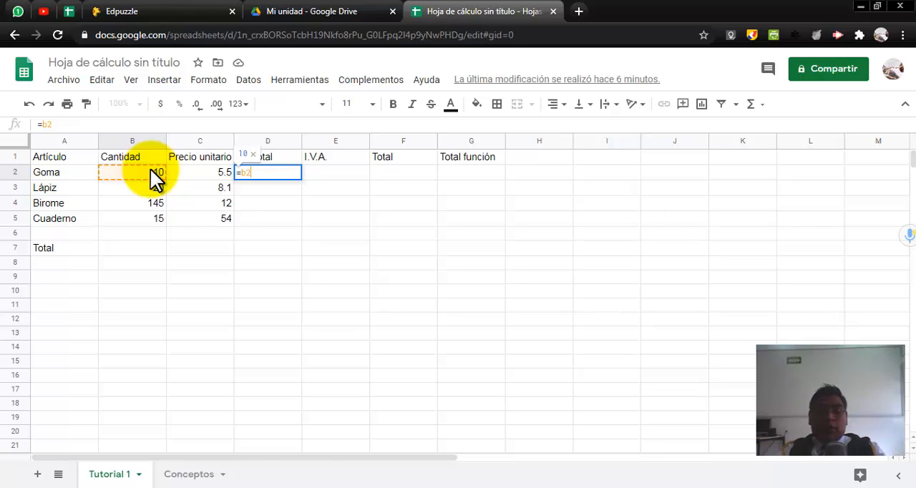
text(*)
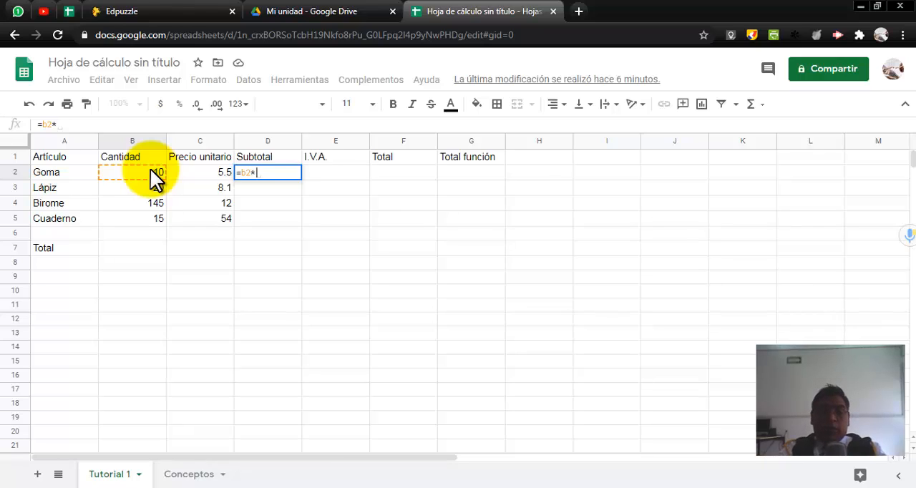
click(201, 172)
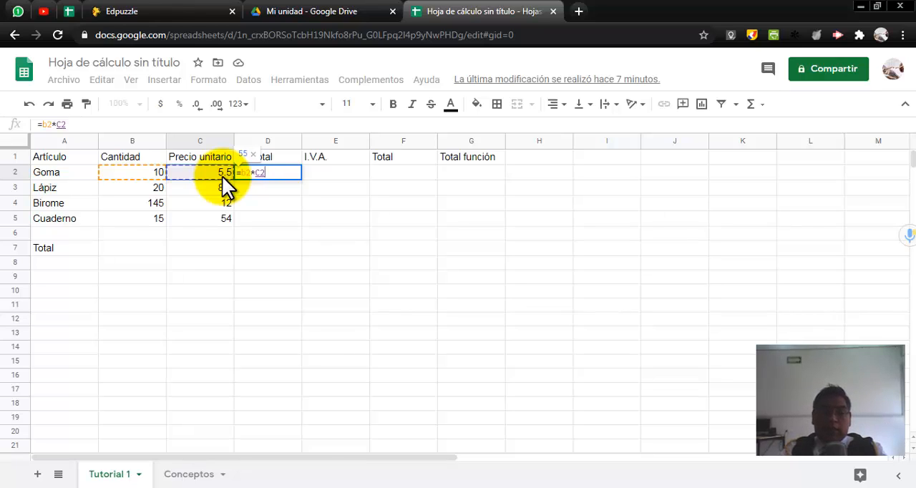
key(Return)
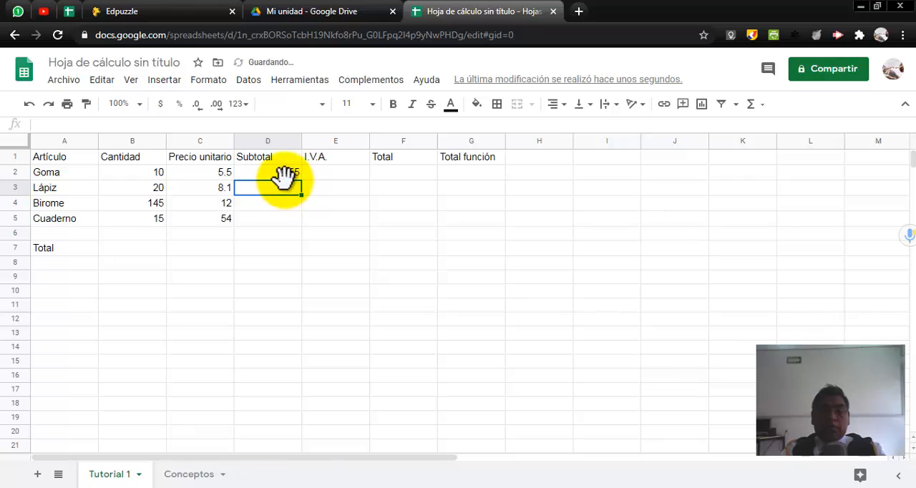
click(285, 176)
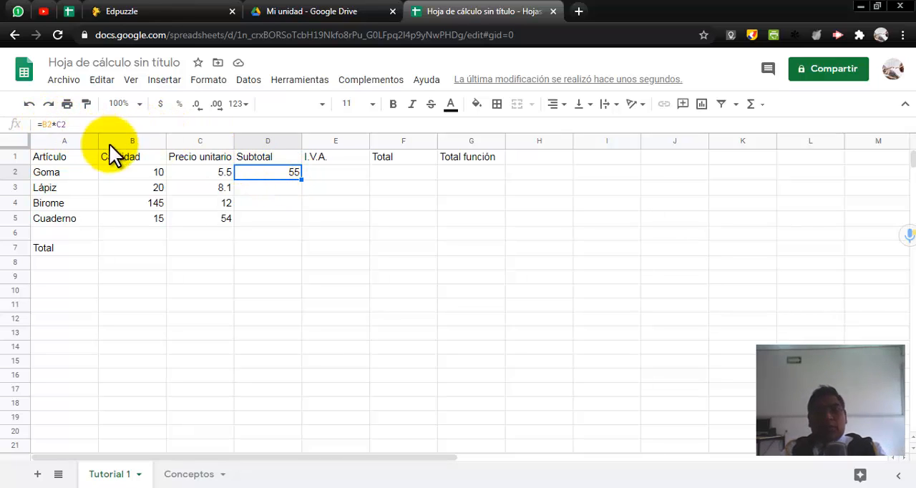
Step: Enter the formula =b3*c3 in Lápiz's Subtotal cell D3 and fill it down through Cuaderno's row, D5
click(251, 187)
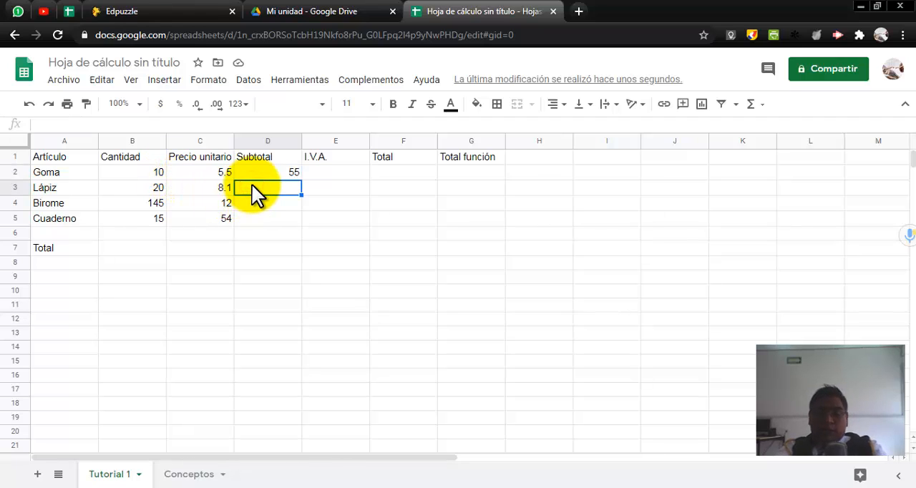
text(=)
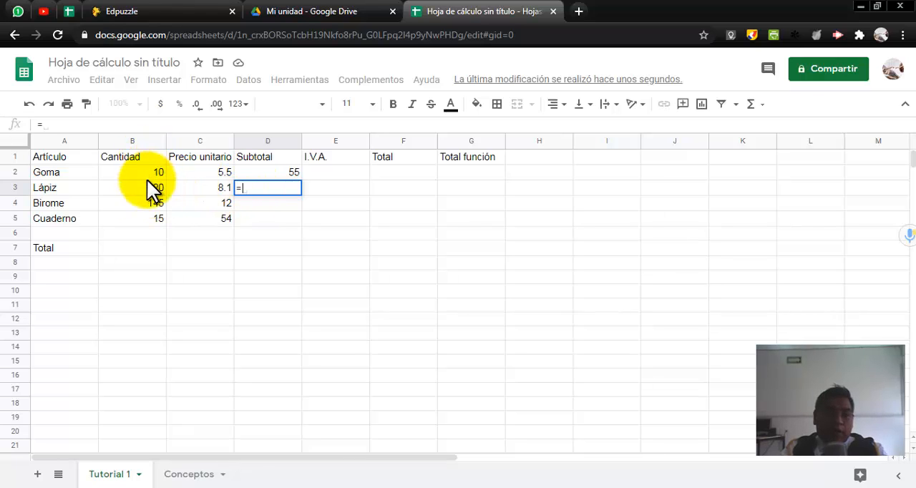
text(b3)
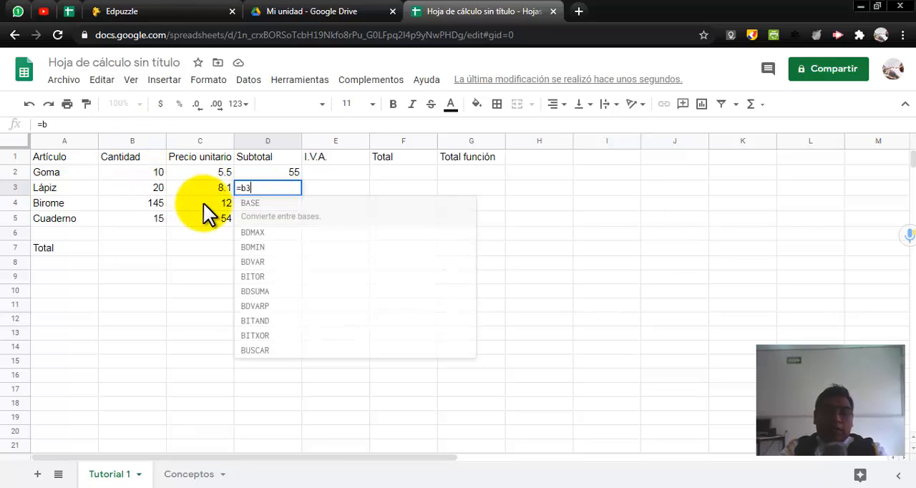
text(*)
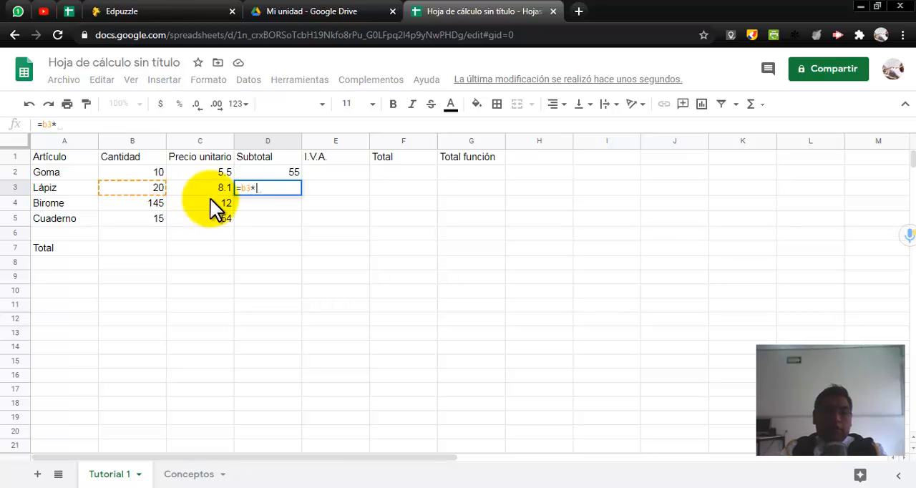
text(c3)
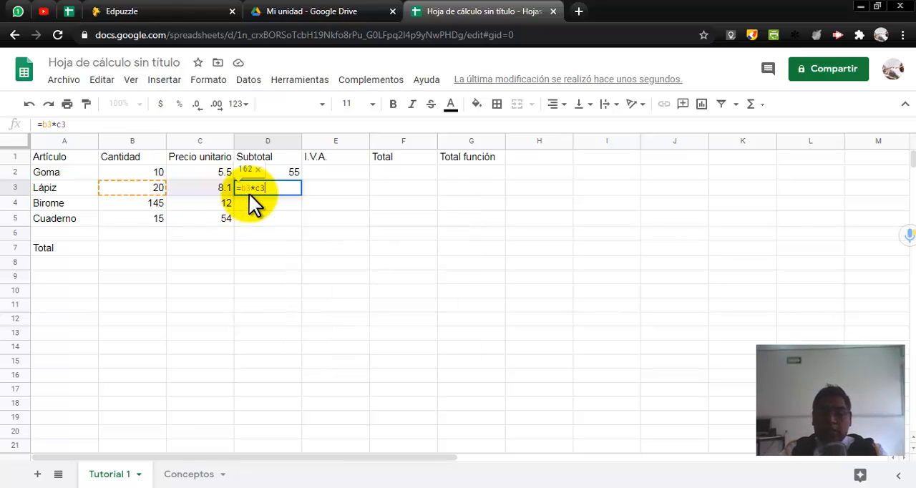
key(Return)
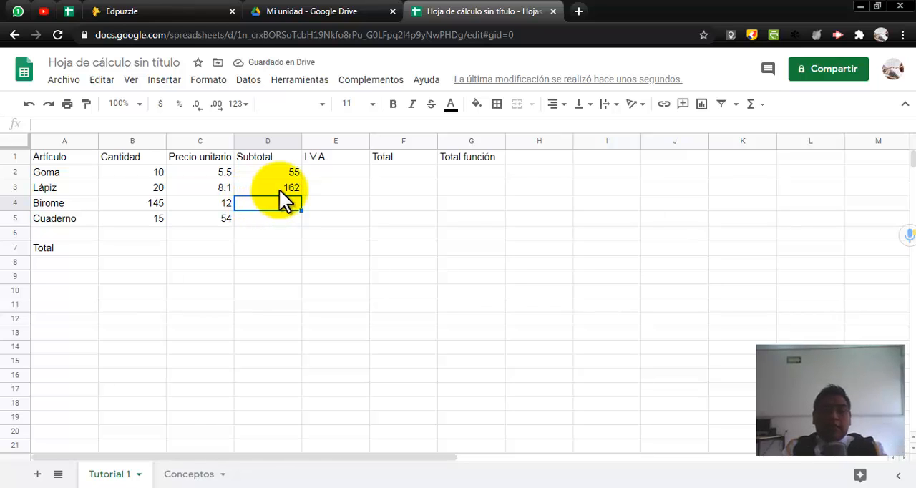
click(282, 187)
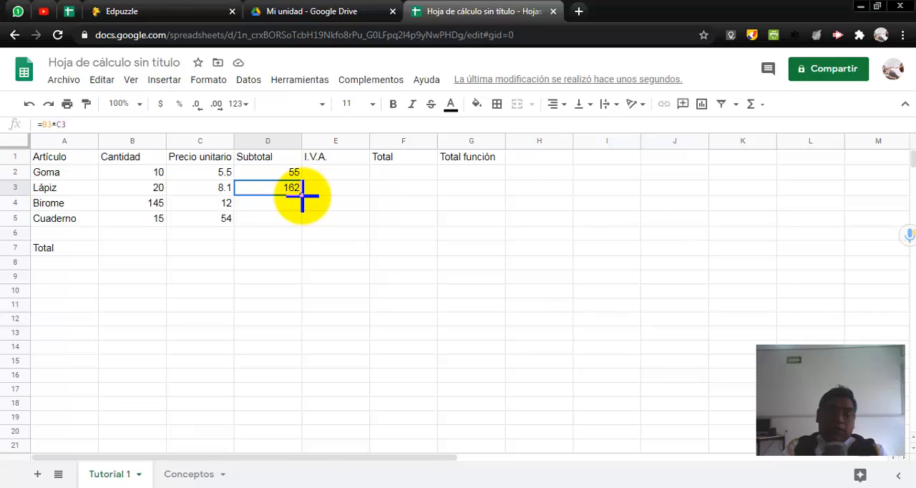
drag(301, 194, 301, 220)
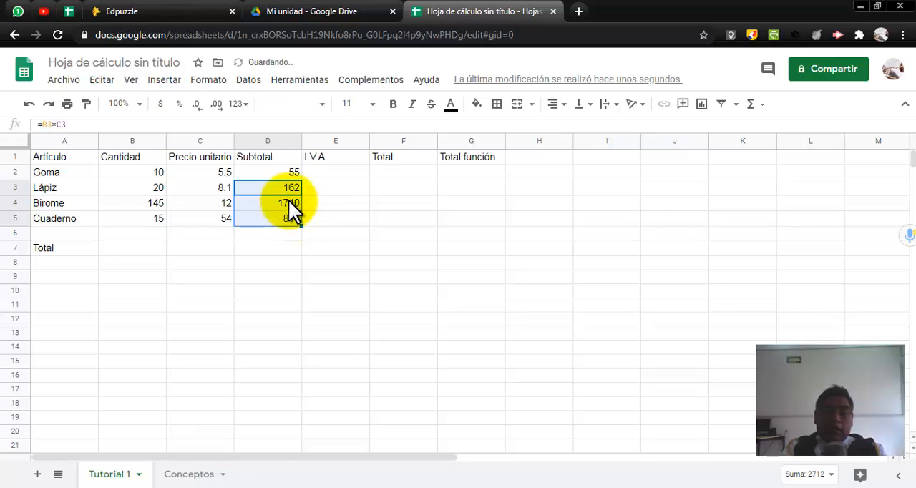
Step: Check the copied Subtotal formulas in Birome's cell D4 and Cuaderno's cell D5
click(289, 200)
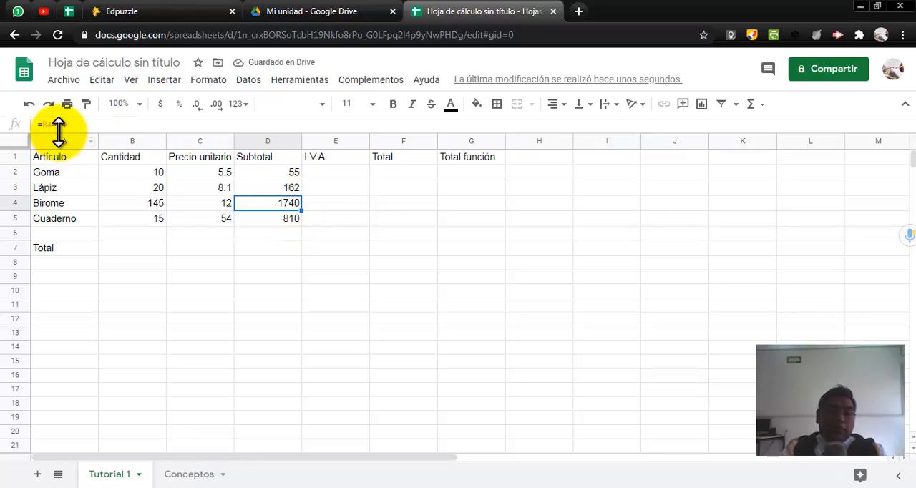
click(277, 223)
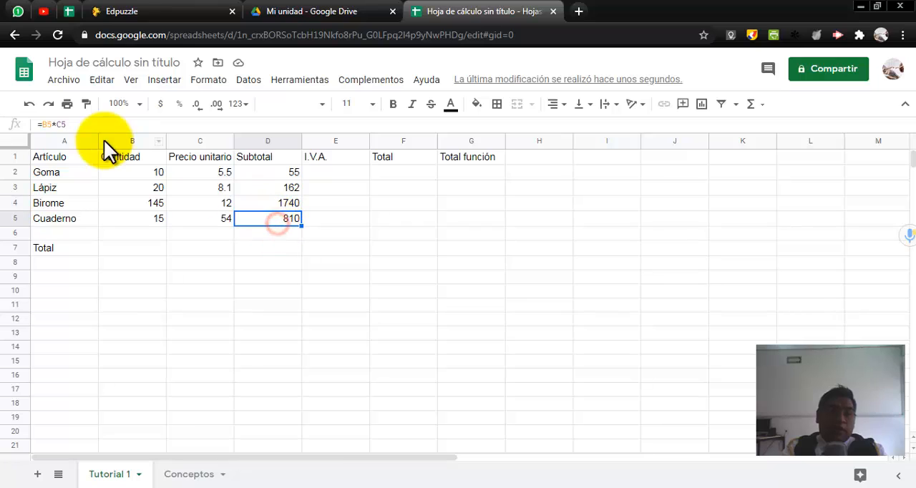
click(263, 202)
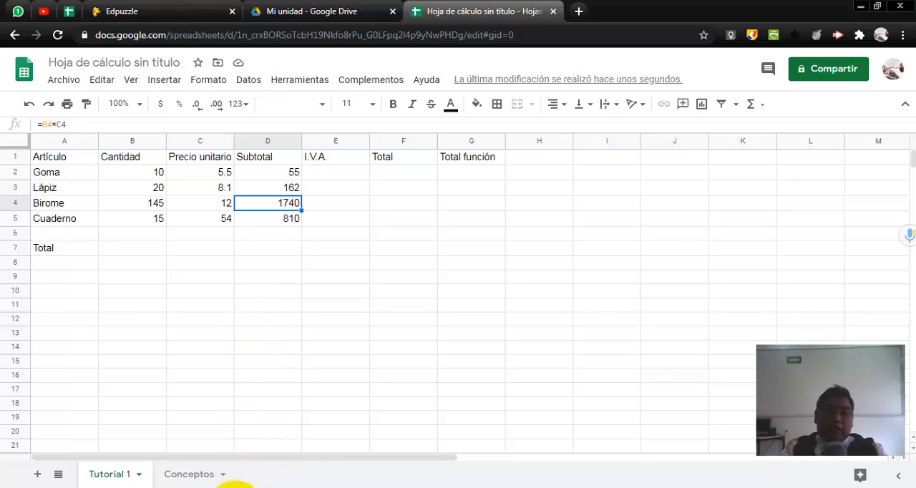
mouse_move(228, 485)
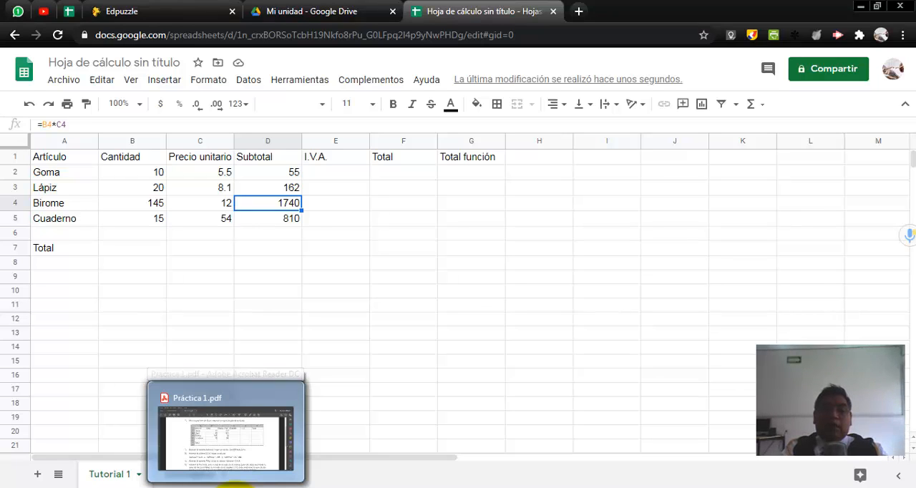
Step: Fill Cuaderno's Subtotal formula down through D10, inspect the formulas in D6 and D7, and clear D6:D10
click(298, 220)
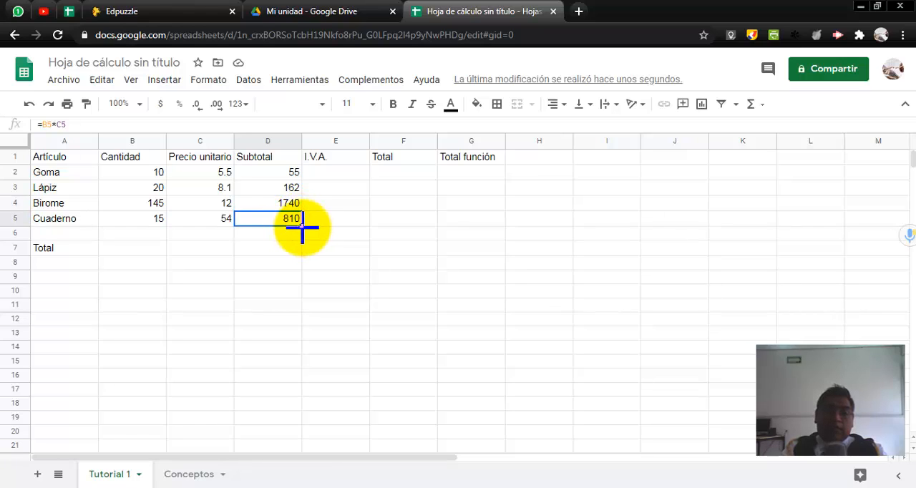
drag(302, 226, 295, 295)
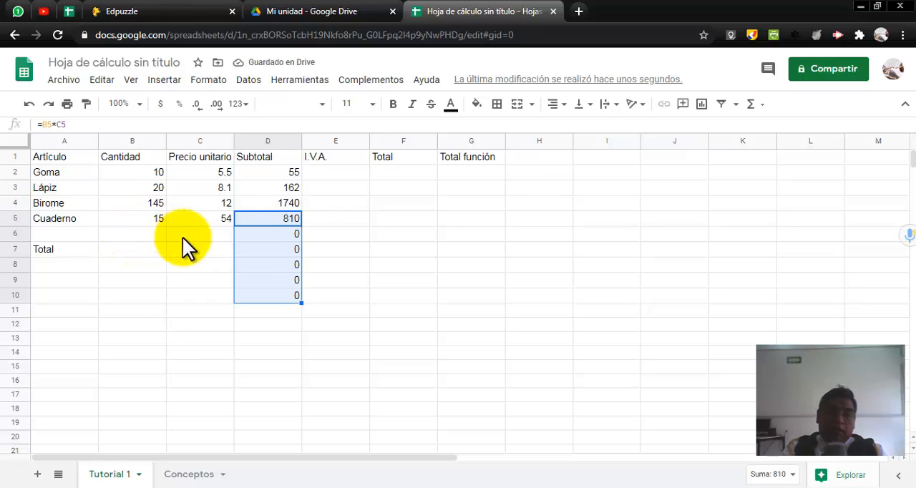
click(282, 235)
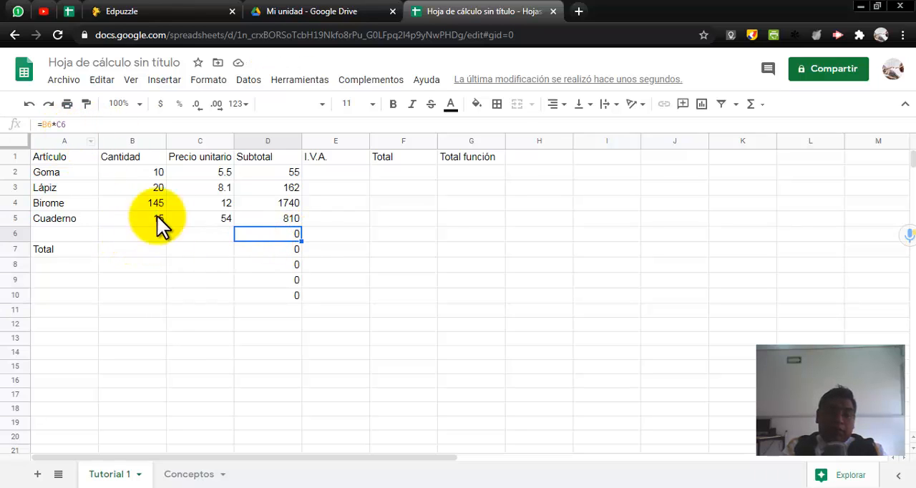
click(268, 247)
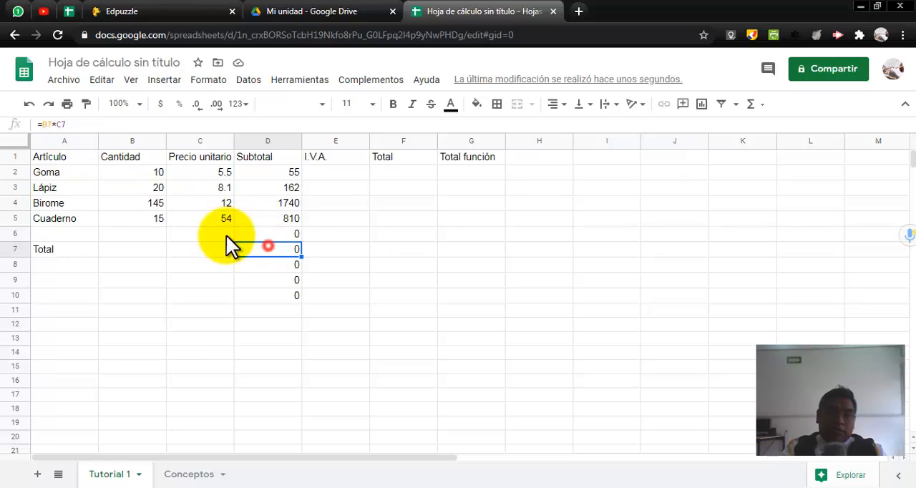
drag(274, 234, 281, 296)
key(Delete)
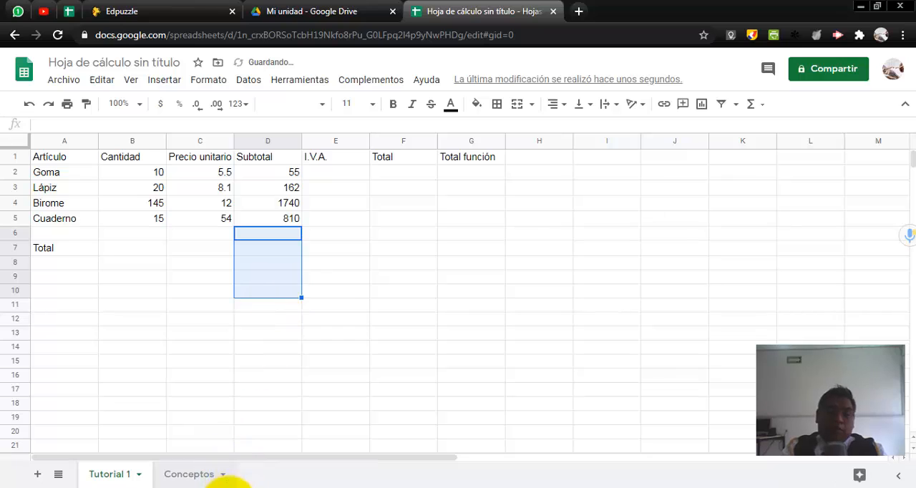
Step: Switch to Práctica 1.pdf and highlight the alternative I.V.A. calculations in instruction 3, ending on Subtotal * 0.23
click(226, 487)
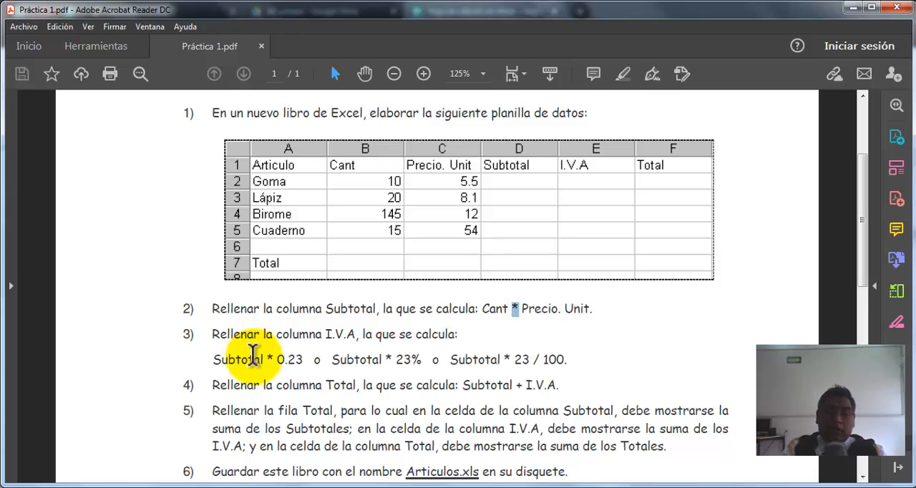
drag(266, 359, 214, 359)
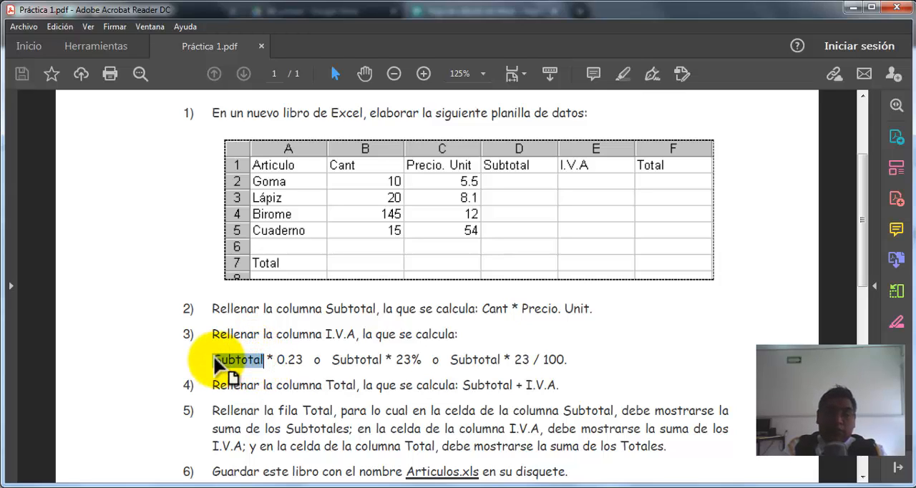
drag(303, 360, 559, 371)
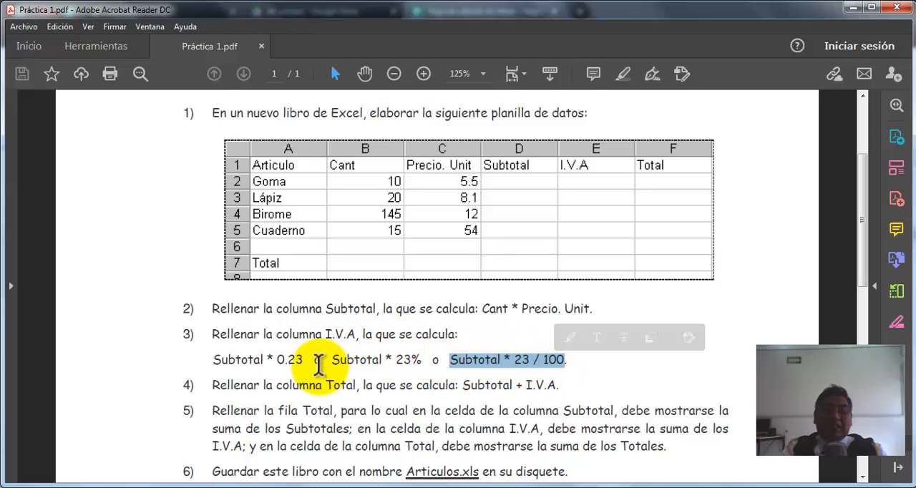
drag(303, 360, 233, 359)
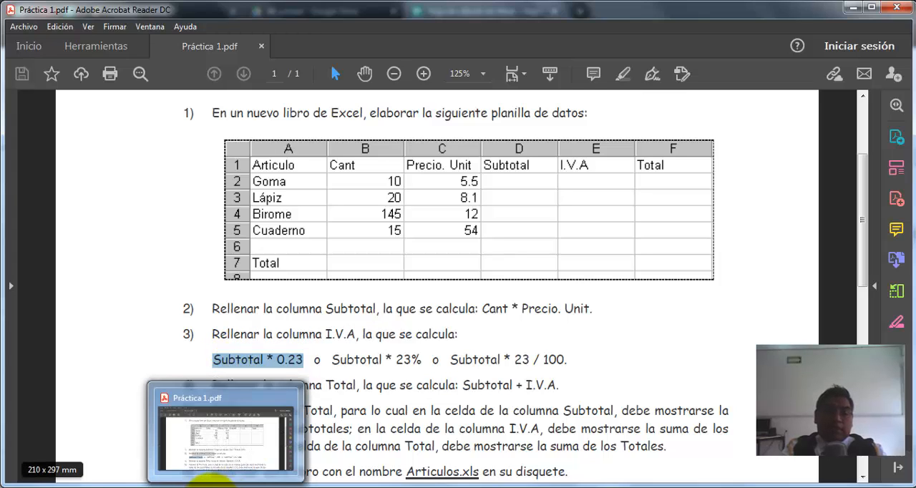
Step: Return to Google Sheets and calculate Goma's I.V.A. in cell E2 with the formula =D2*0.23
click(236, 484)
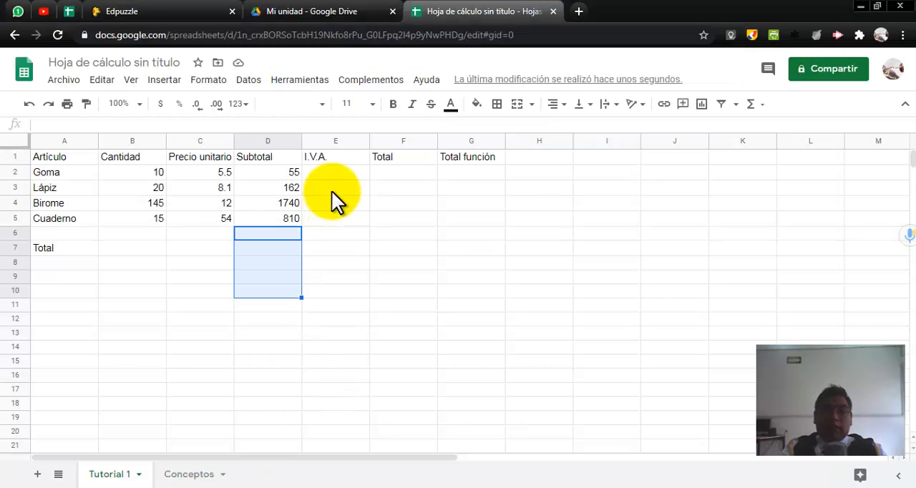
click(341, 175)
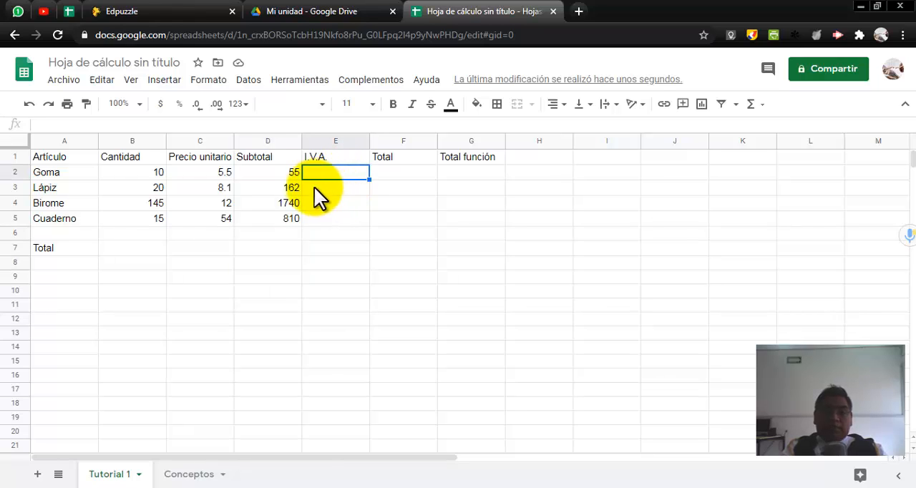
click(287, 176)
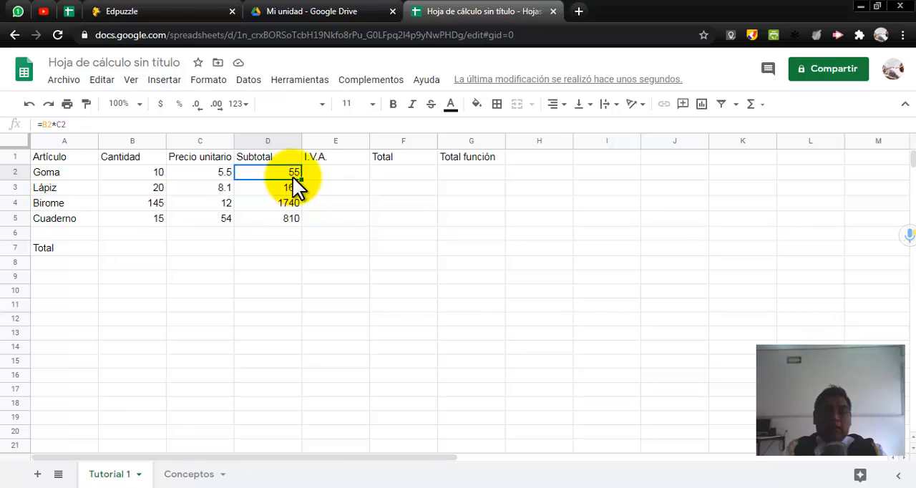
click(316, 173)
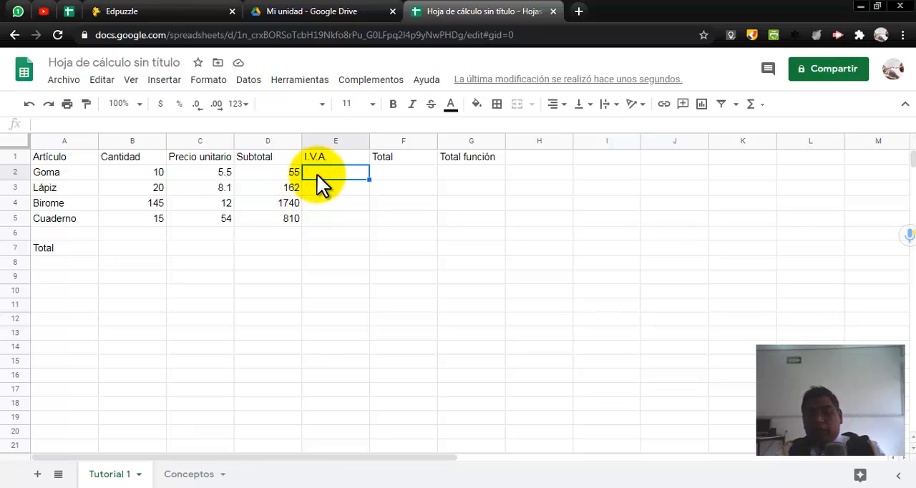
text(=)
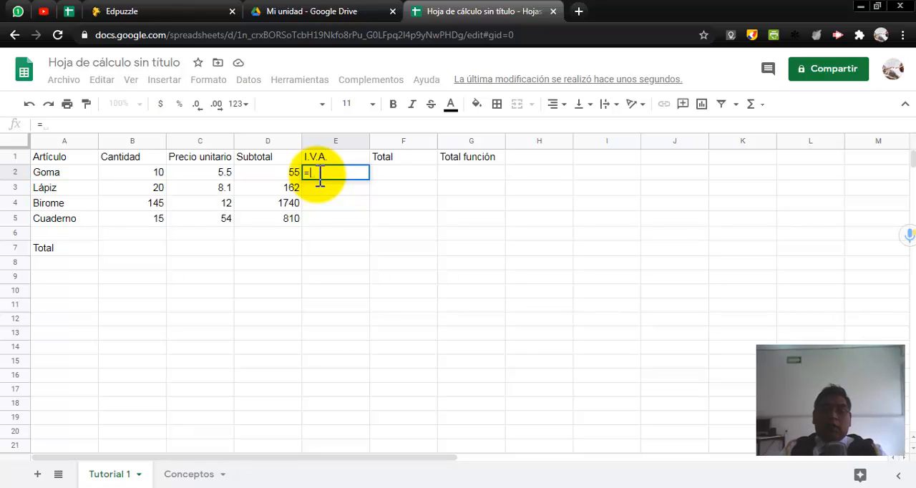
click(284, 171)
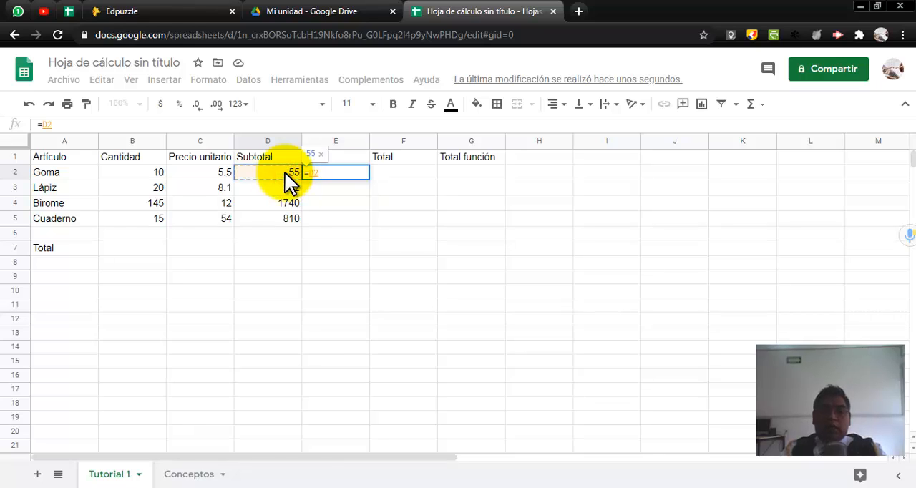
text(*)
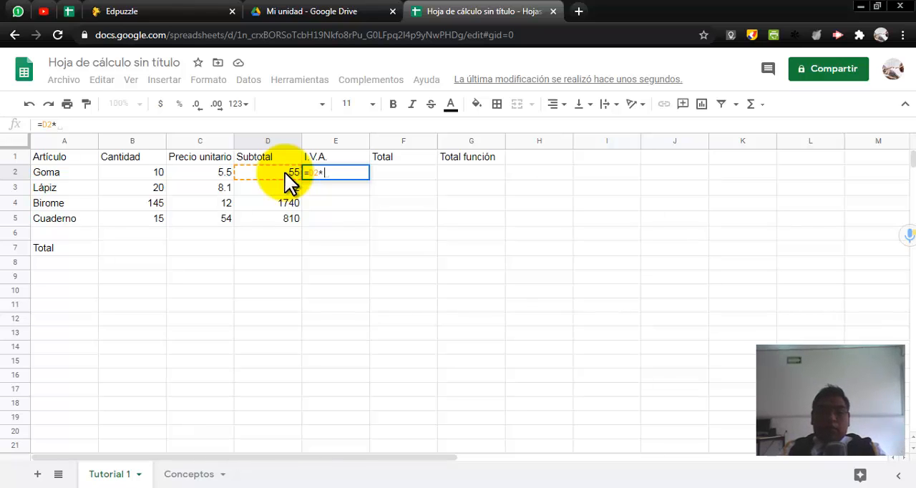
text(0.23)
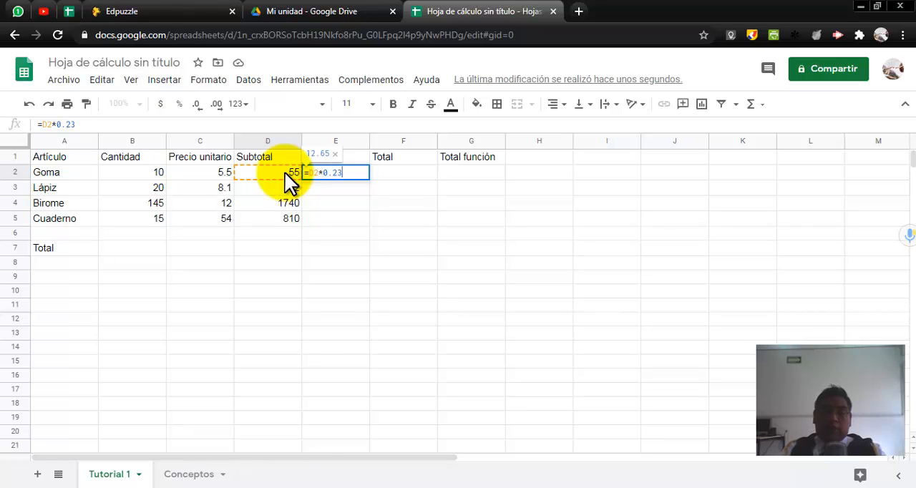
key(Return)
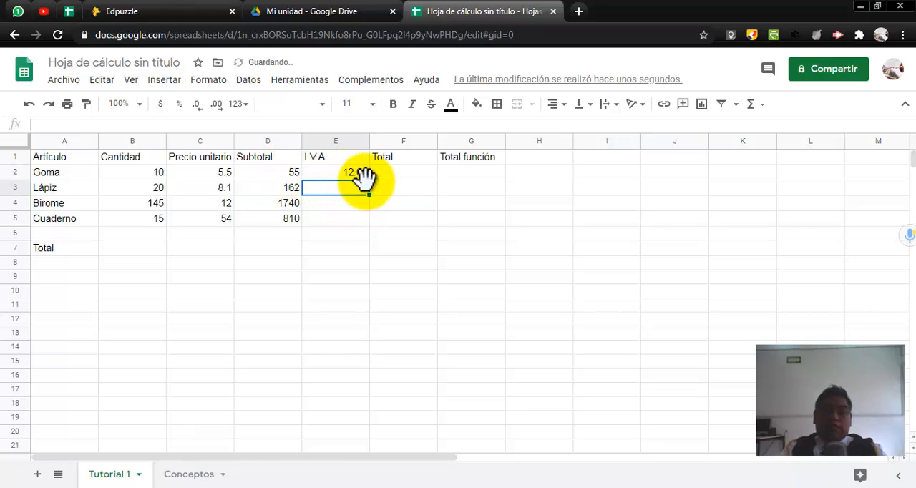
Step: Fill Goma's I.V.A. formula down from E2 through Cuaderno's row, E5, and check the copied formulas in E3 to E5
click(356, 173)
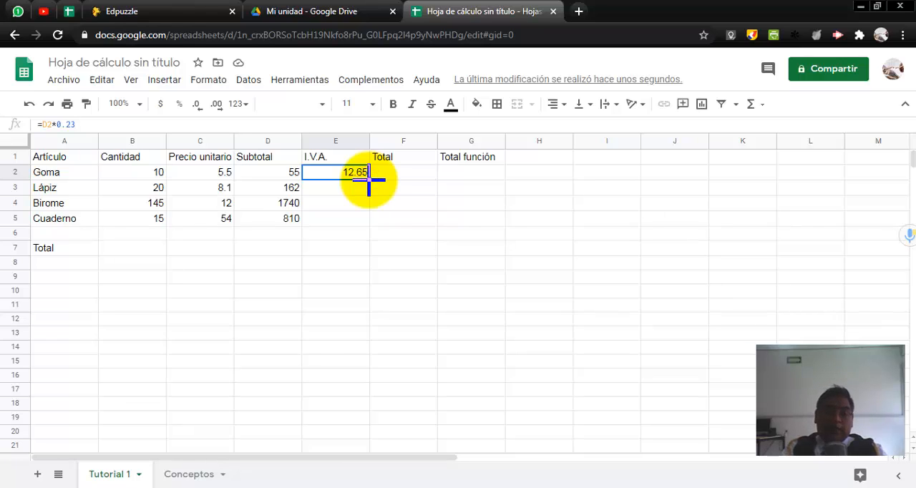
drag(369, 179, 365, 217)
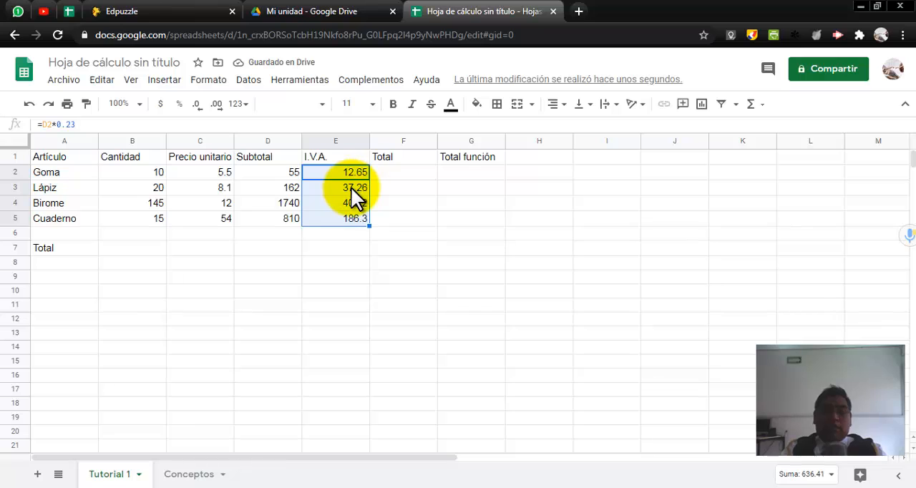
click(352, 188)
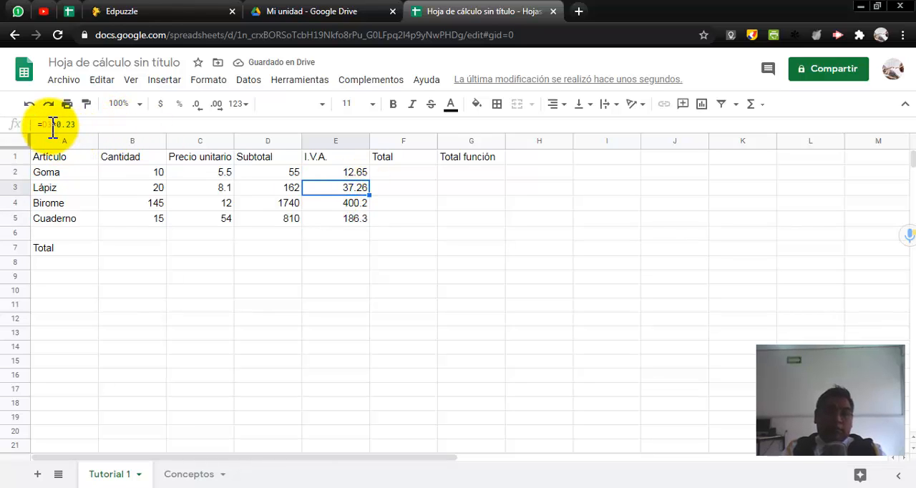
click(325, 203)
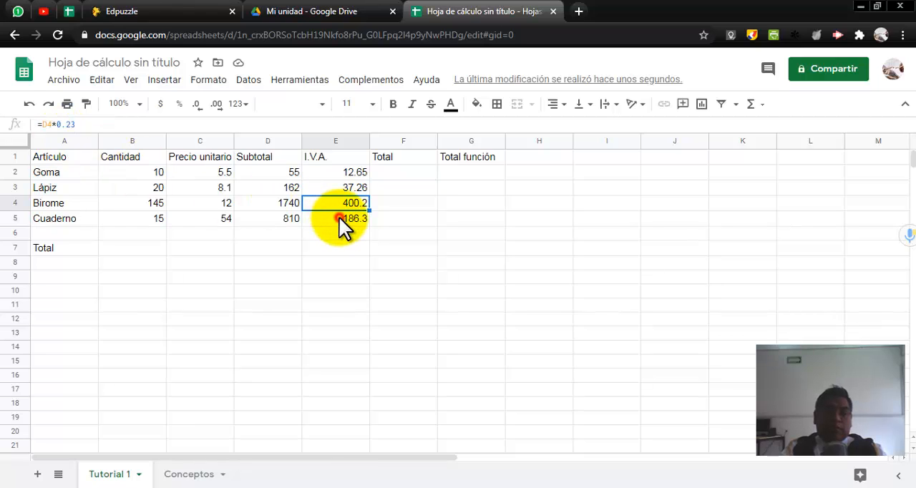
click(338, 216)
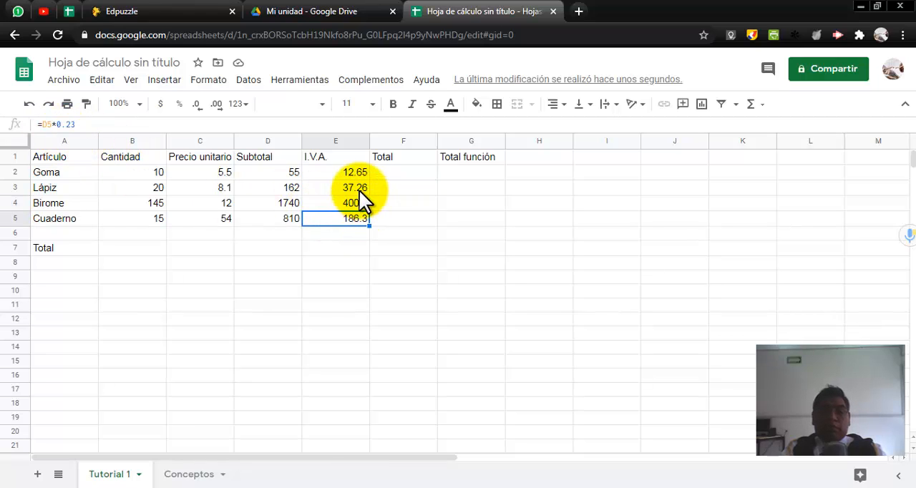
Step: Switch to Práctica 1.pdf and highlight instruction 4 for the Total column, including the plus sign in Subtotal + I.V.A
click(227, 487)
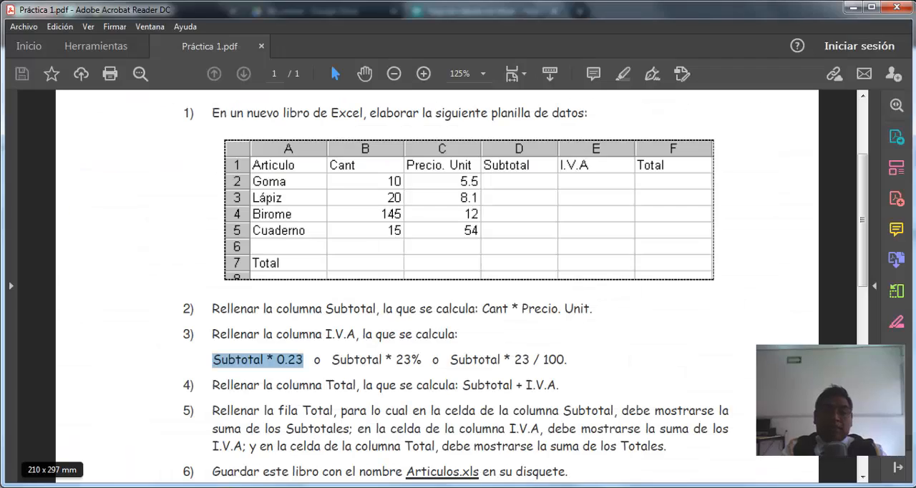
scroll(370, 392, down, 1)
scroll(260, 309, down, 1)
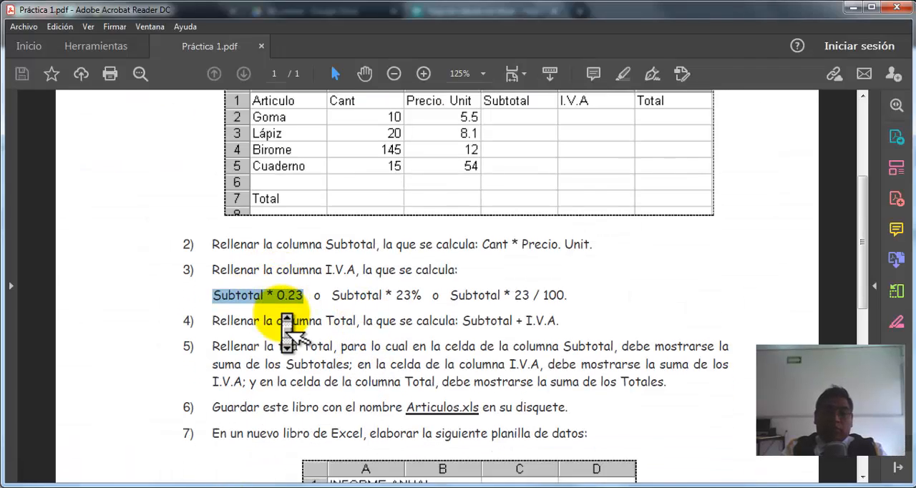
click(226, 309)
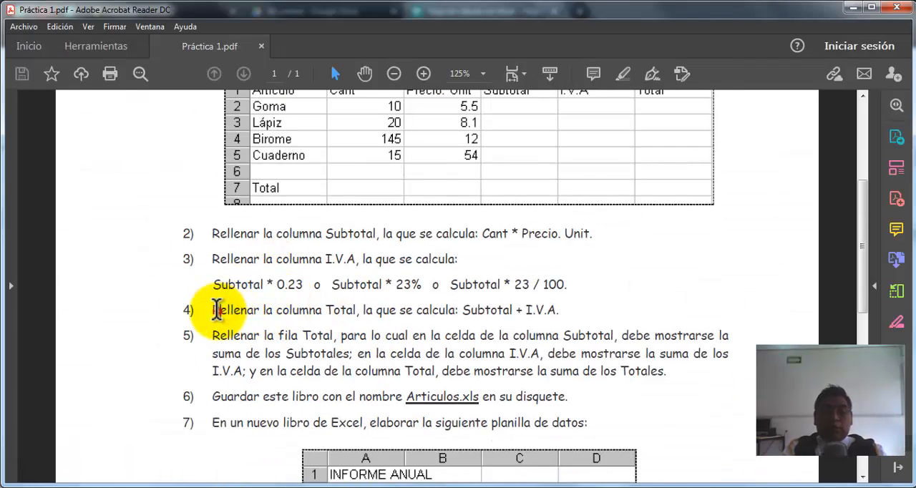
drag(223, 309, 472, 322)
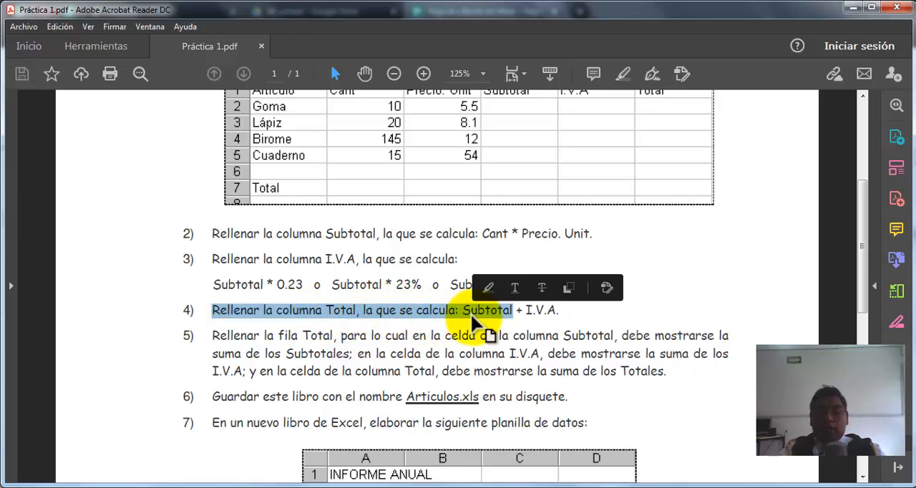
click(517, 310)
click(518, 309)
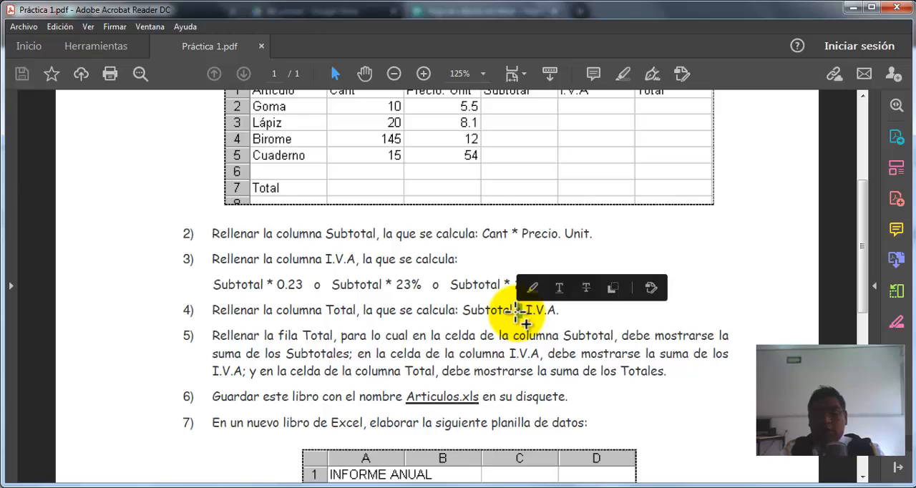
click(512, 315)
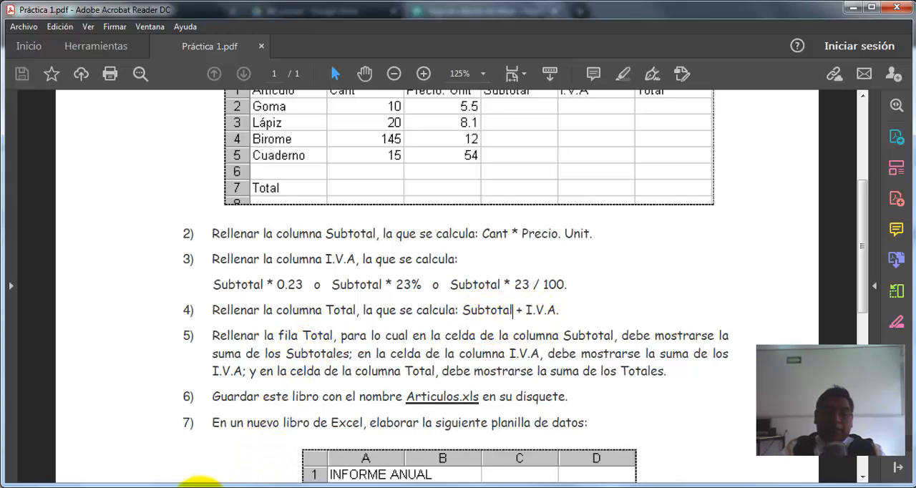
Step: Return to Google Sheets, calculate Goma's Total in cell F2 with the formula =D2+E2, and fill it down through Cuaderno's row, F5
click(187, 485)
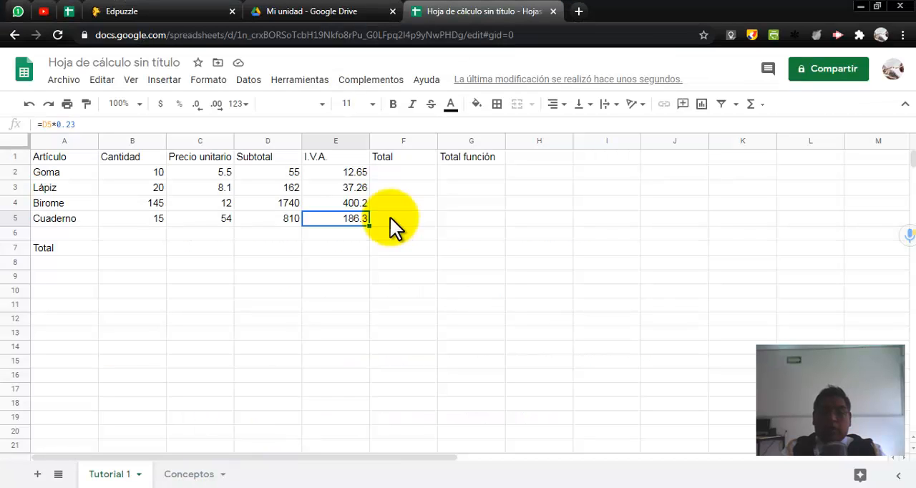
click(410, 174)
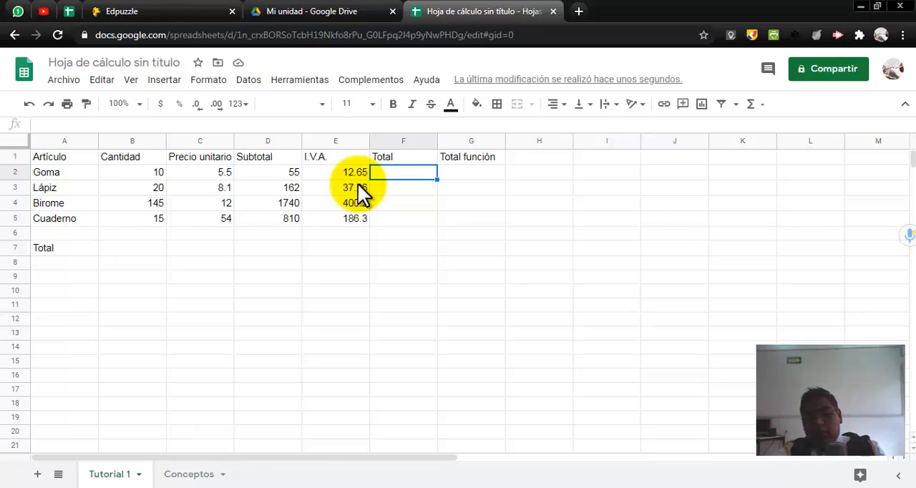
text(=)
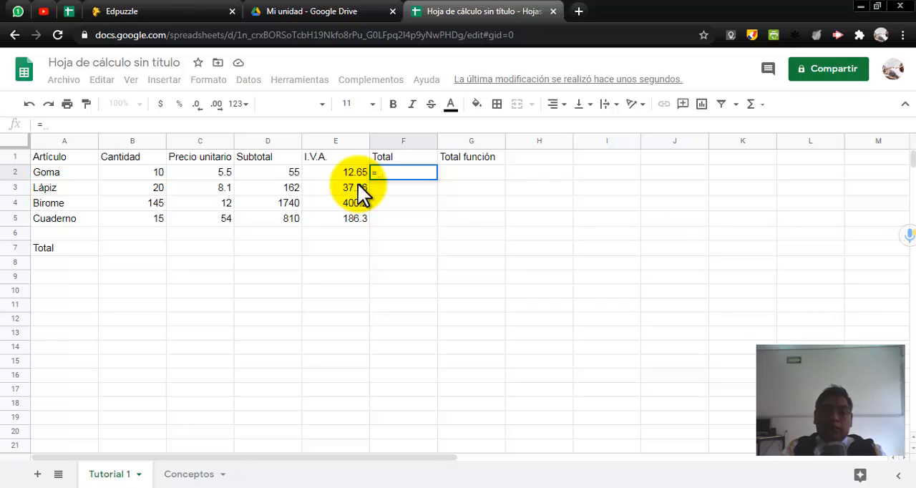
click(283, 170)
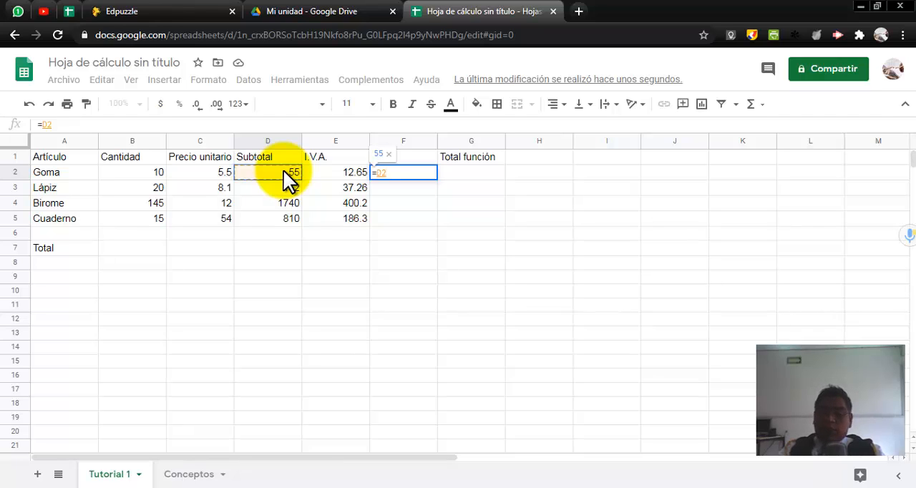
text(+)
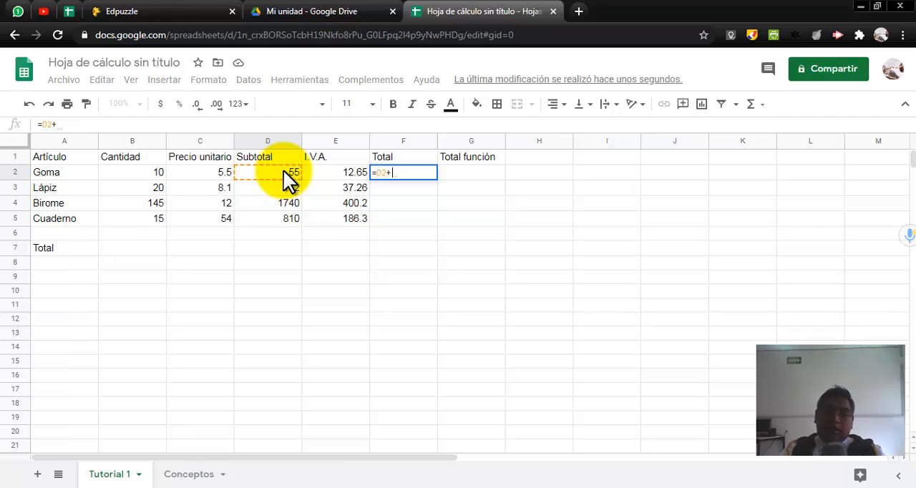
click(350, 171)
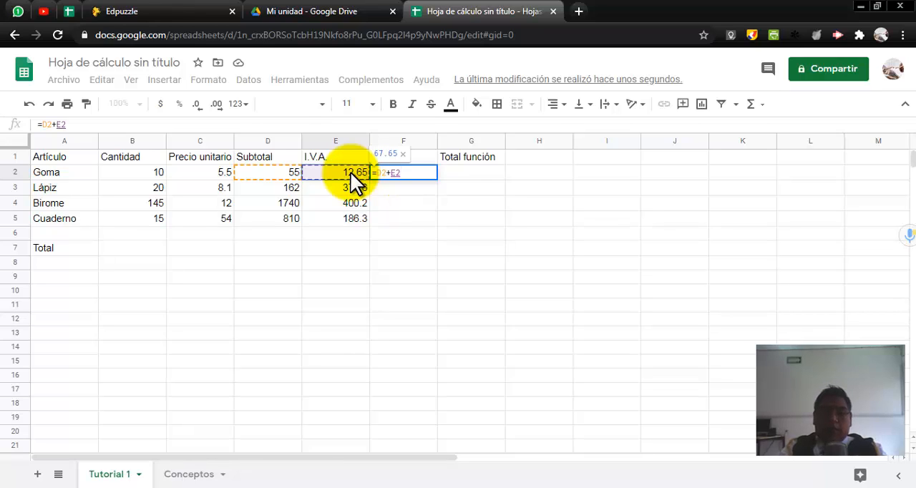
key(Return)
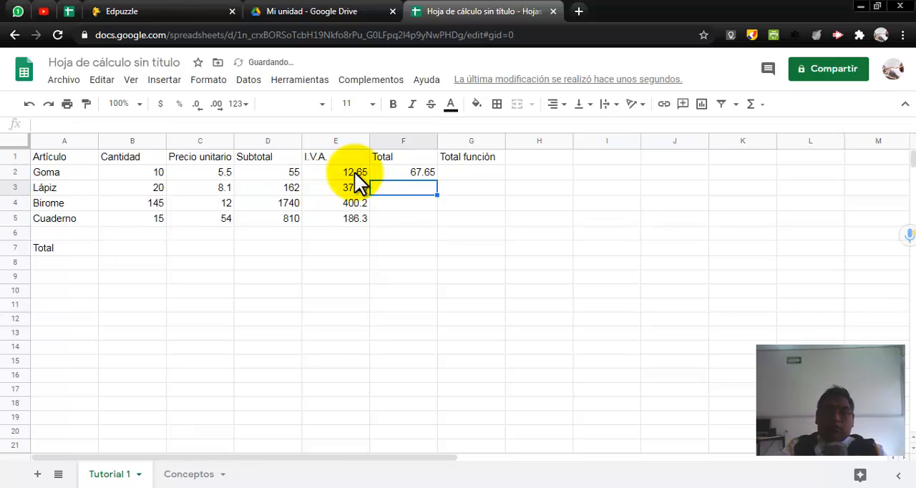
click(420, 172)
drag(435, 178, 433, 227)
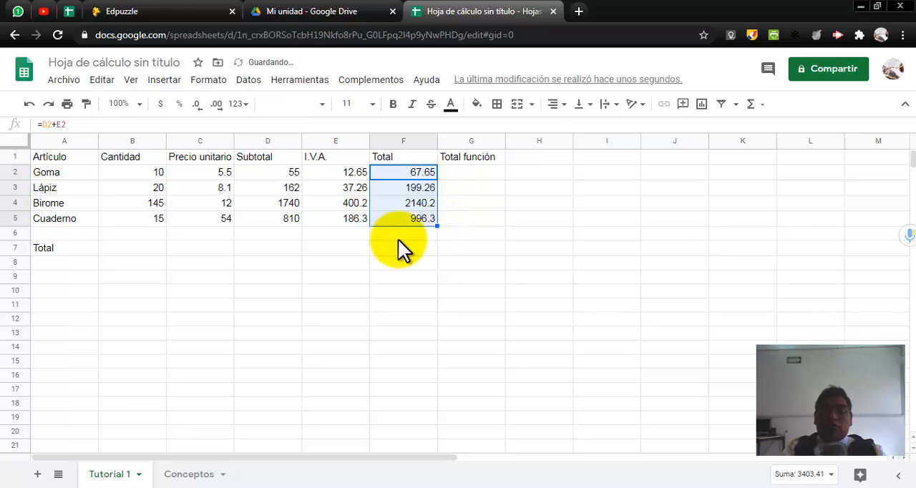
Step: Switch to Práctica 1.pdf and highlight the opening of instruction 5, "Rellenar la fila Total, para"
click(232, 486)
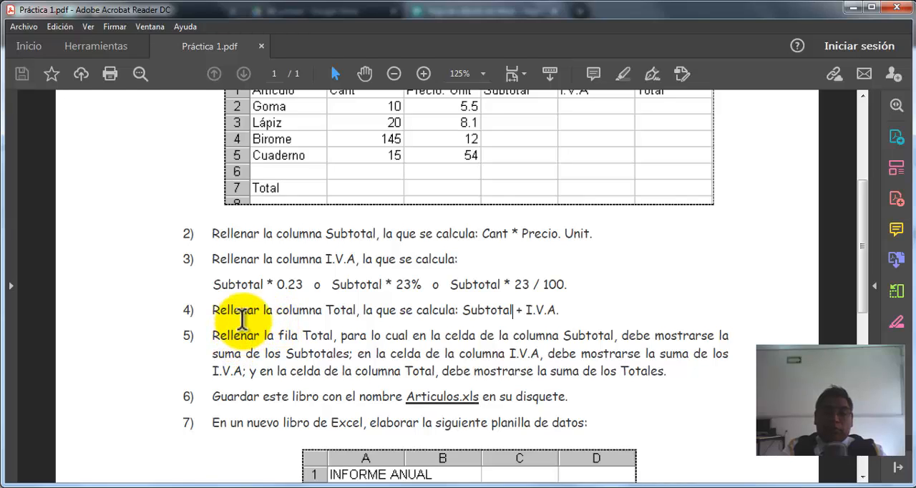
scroll(262, 333, down, 1)
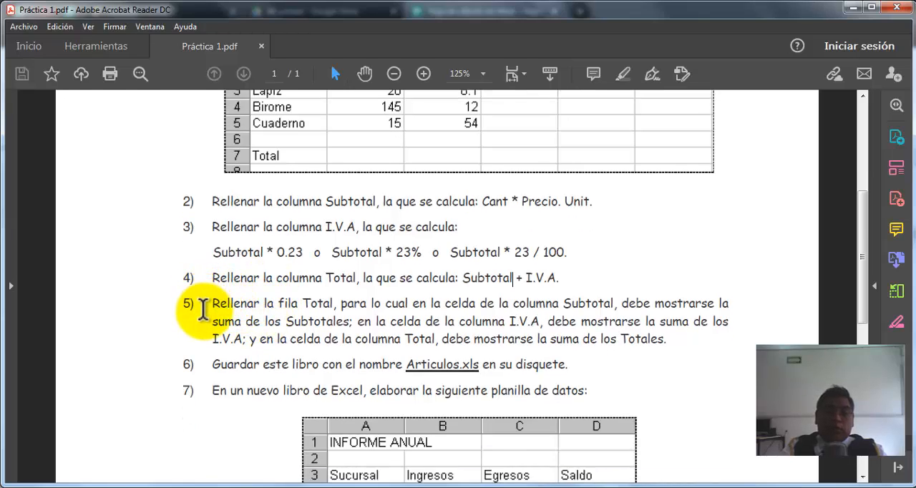
drag(212, 303, 339, 313)
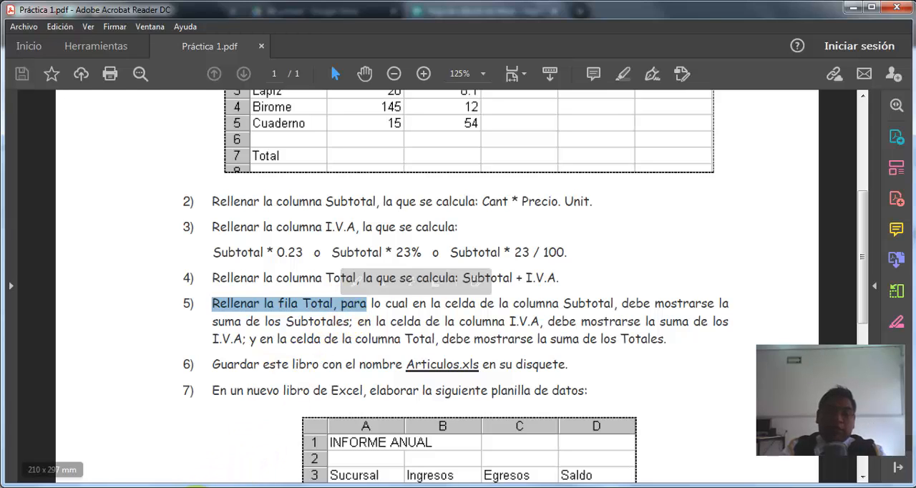
Step: Return to Google Sheets and compare the Total column, F, with the Total row, 7, ending on the row's label in A7
click(194, 487)
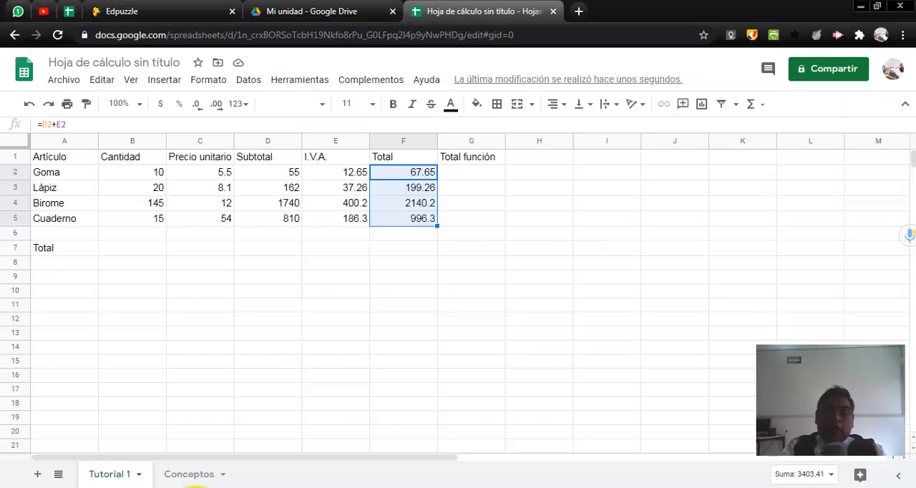
click(376, 291)
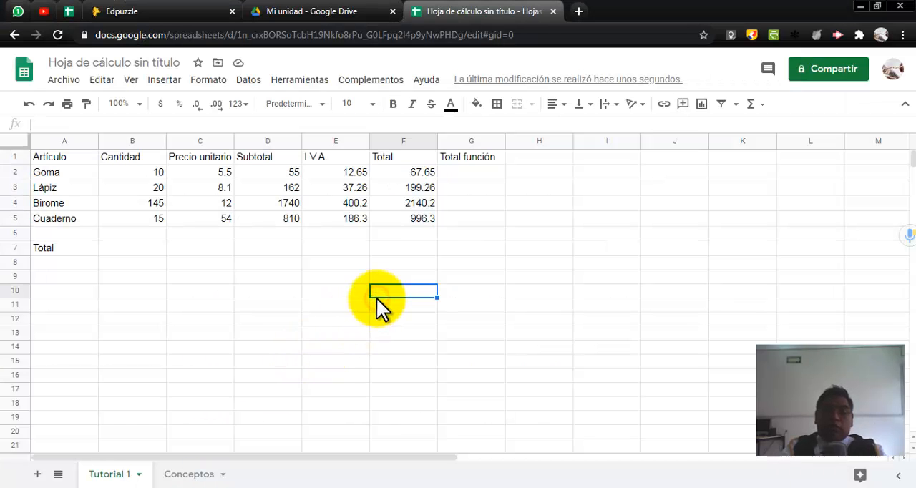
click(408, 154)
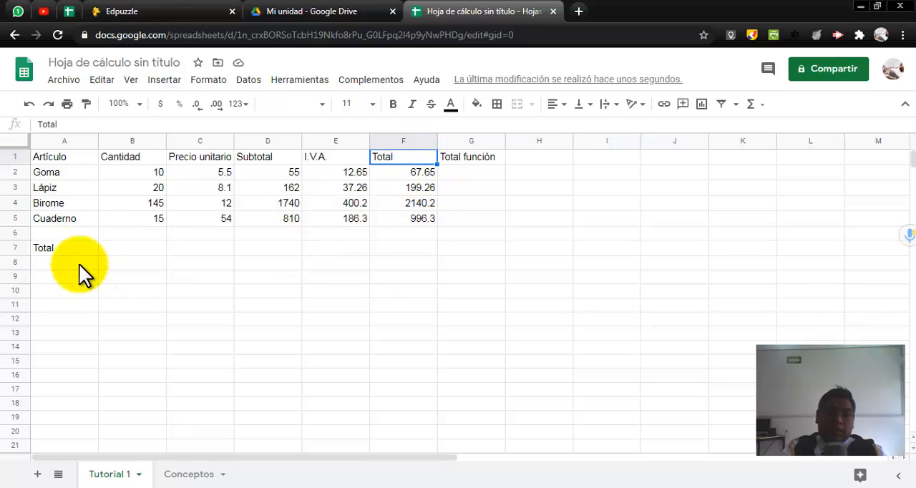
click(58, 250)
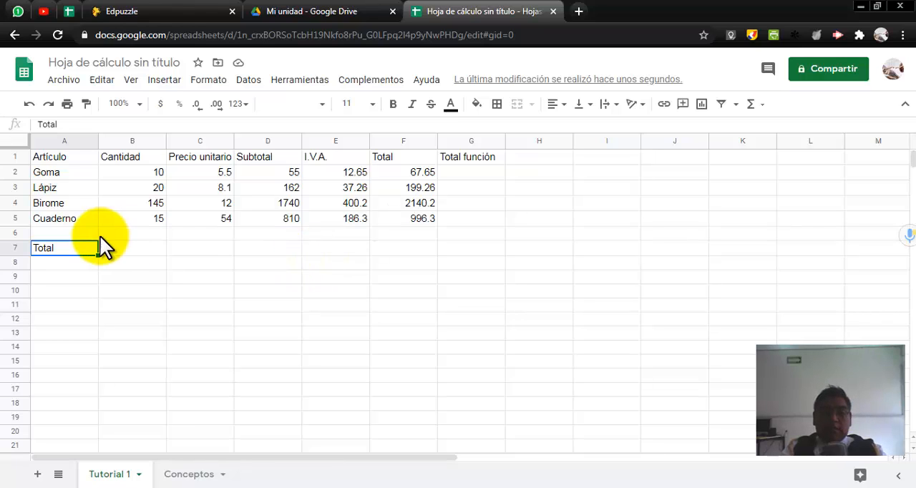
click(16, 246)
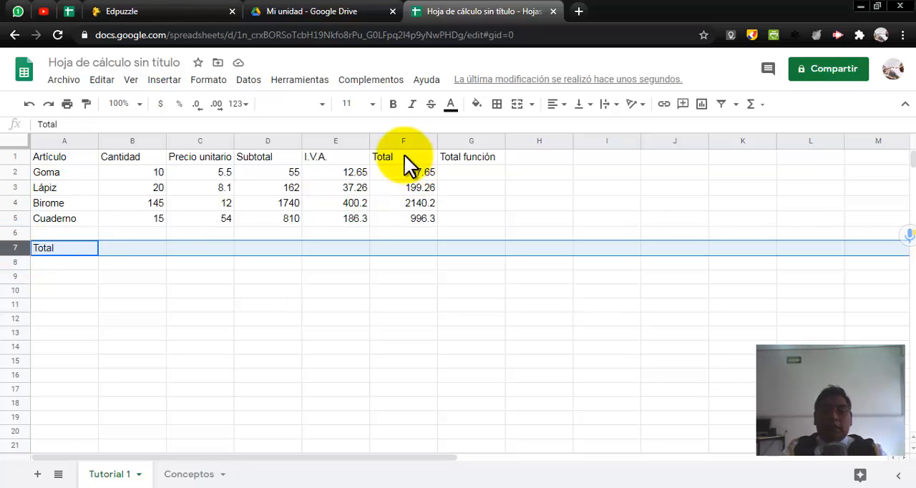
click(397, 137)
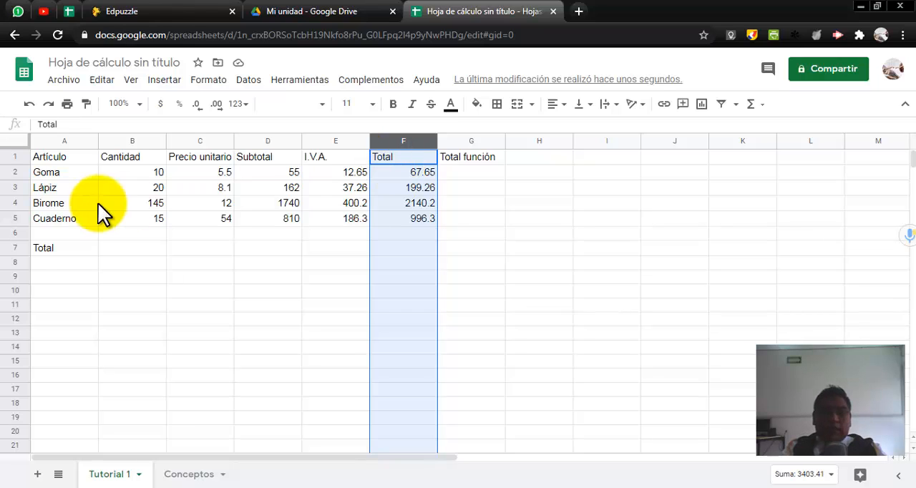
click(14, 248)
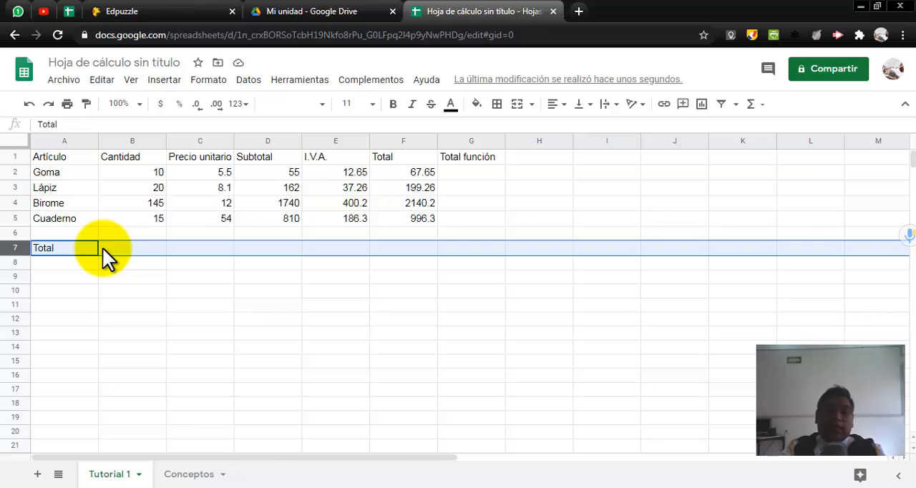
click(78, 249)
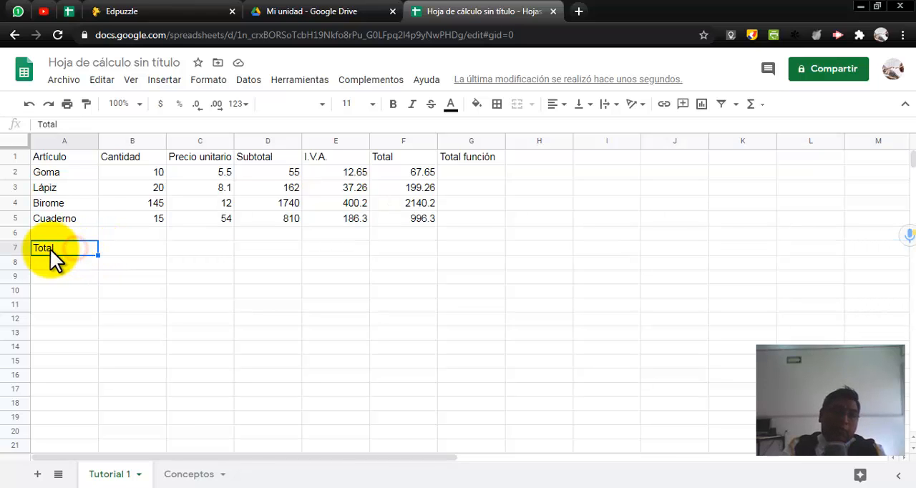
Step: Switch to Práctica 1.pdf and highlight the part of instruction 5 about the Total row's cell in the Subtotal column
click(234, 487)
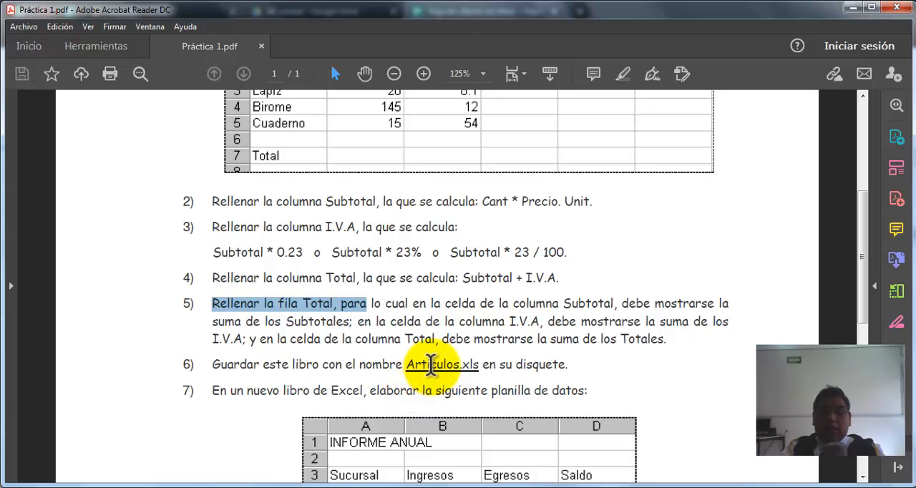
click(368, 307)
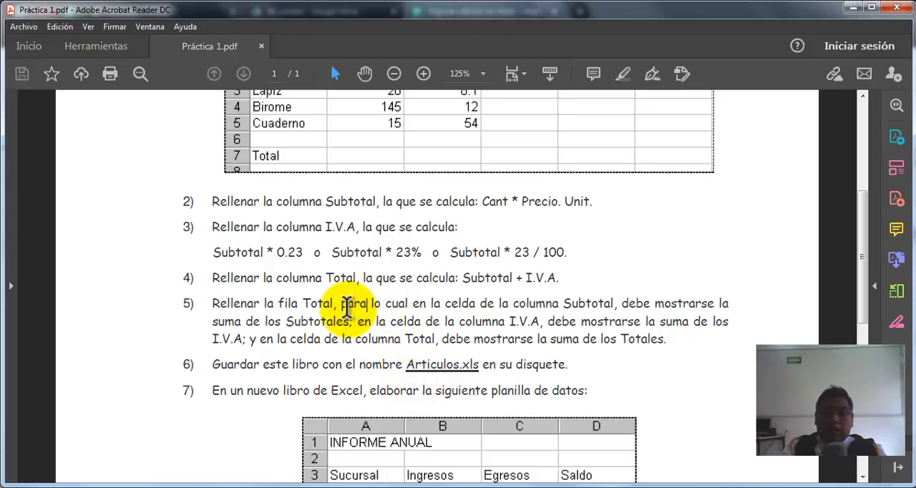
drag(342, 305, 606, 301)
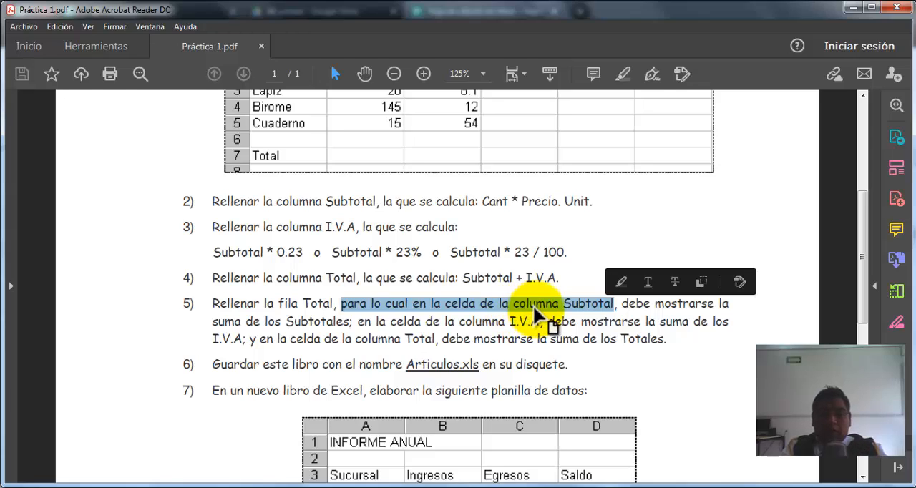
click(630, 307)
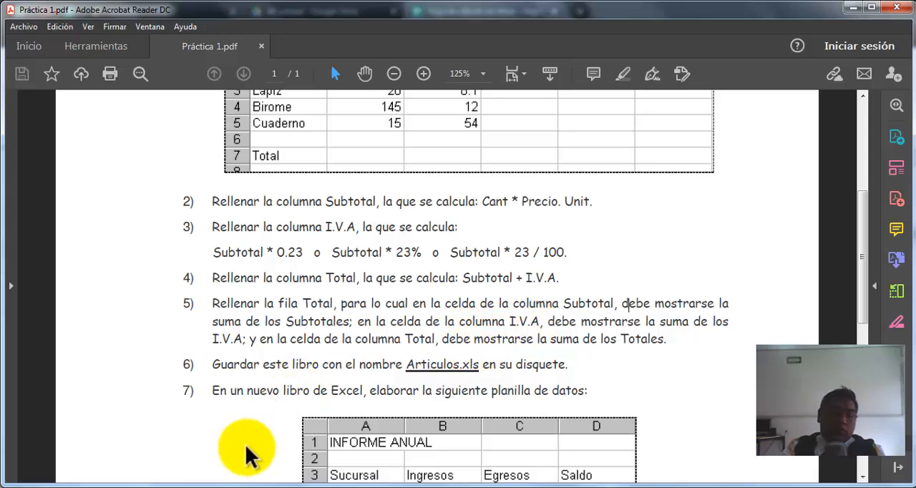
Step: Return to Google Sheets and review the Cantidad, Subtotal, I.V.A. and Total values that relate to the Total row
click(190, 487)
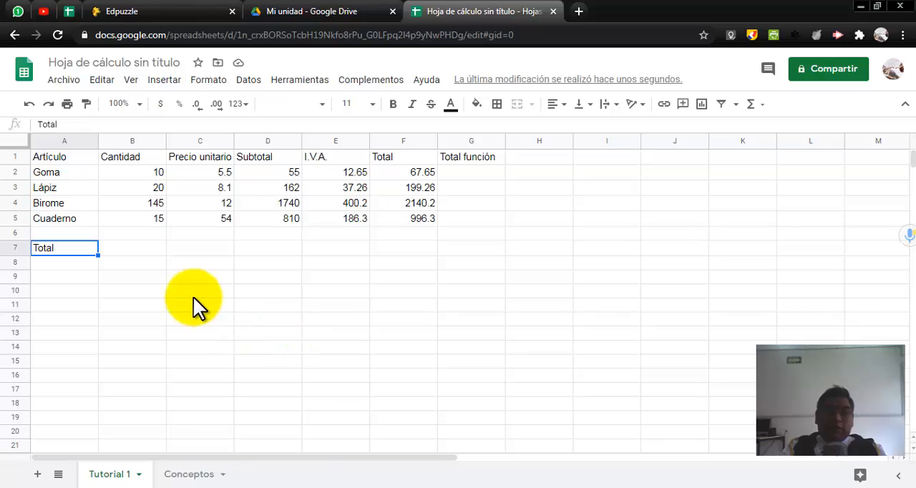
click(155, 171)
drag(154, 205, 168, 202)
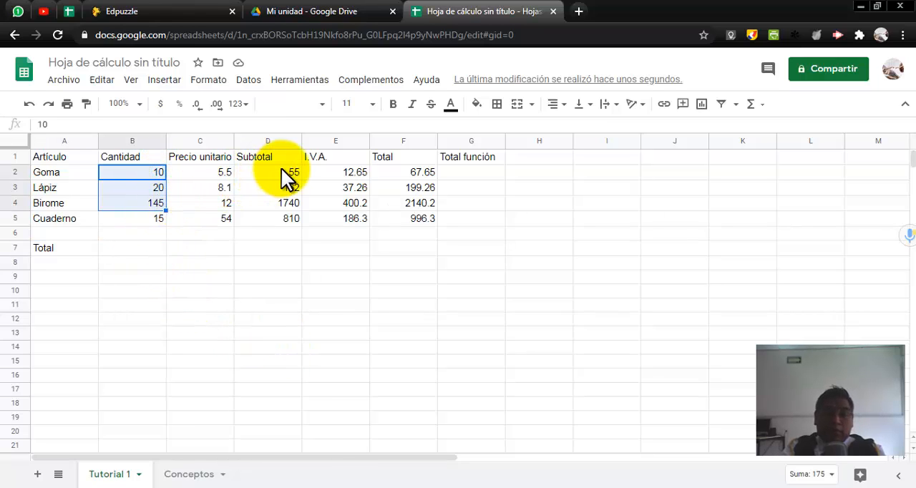
drag(282, 168, 281, 218)
drag(338, 171, 339, 204)
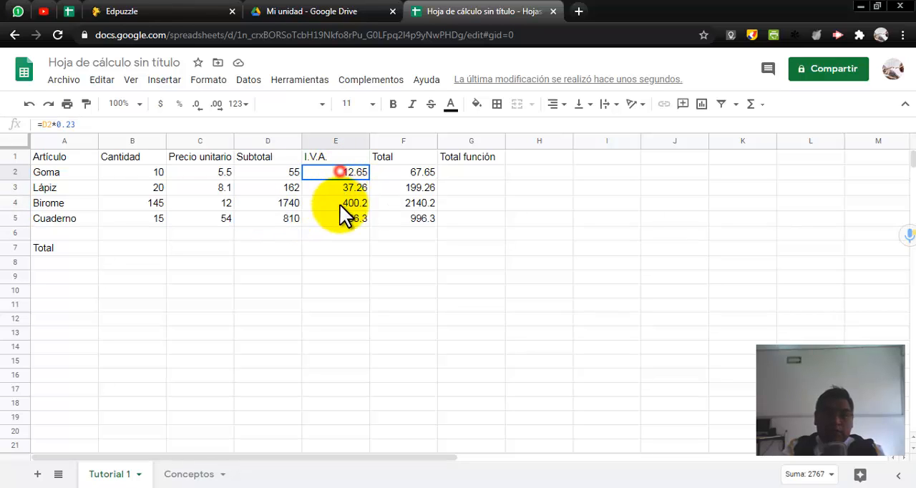
drag(404, 173, 405, 215)
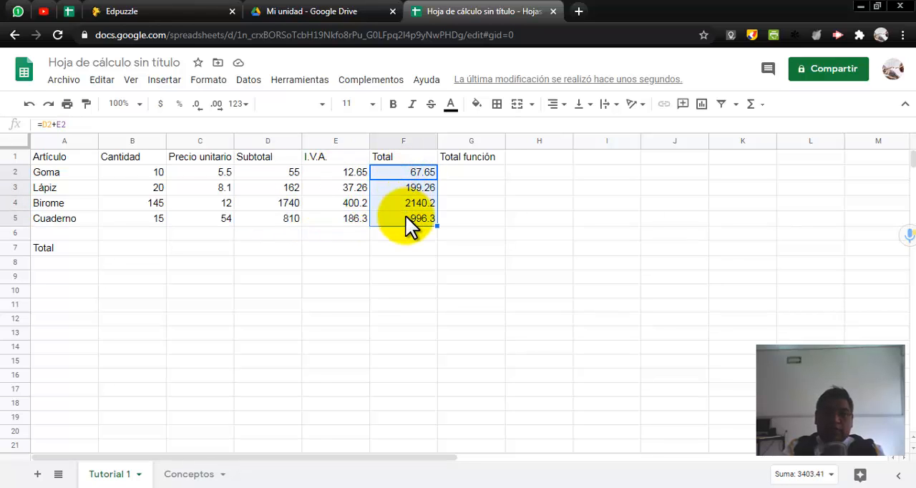
click(163, 248)
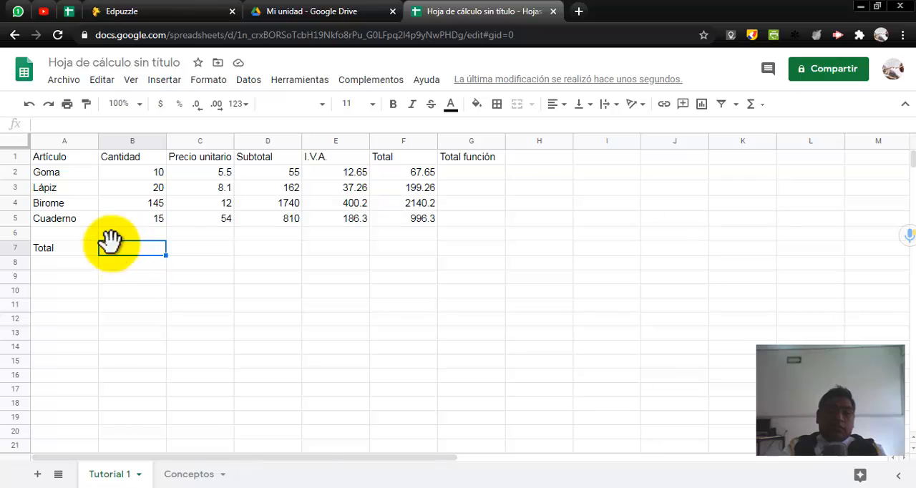
click(274, 174)
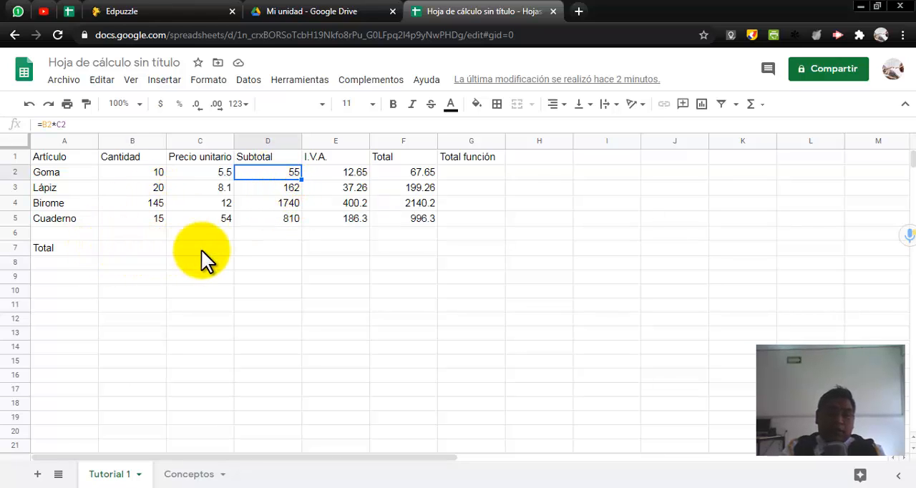
Step: Add up the Subtotal column in the Total row by entering =D2+D3+D4+D5 in D7, and check the stored formula
click(257, 249)
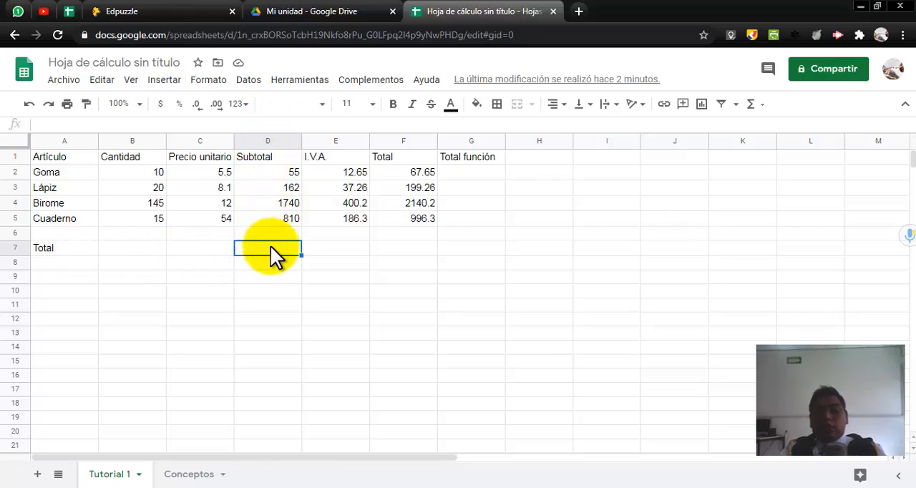
text(=)
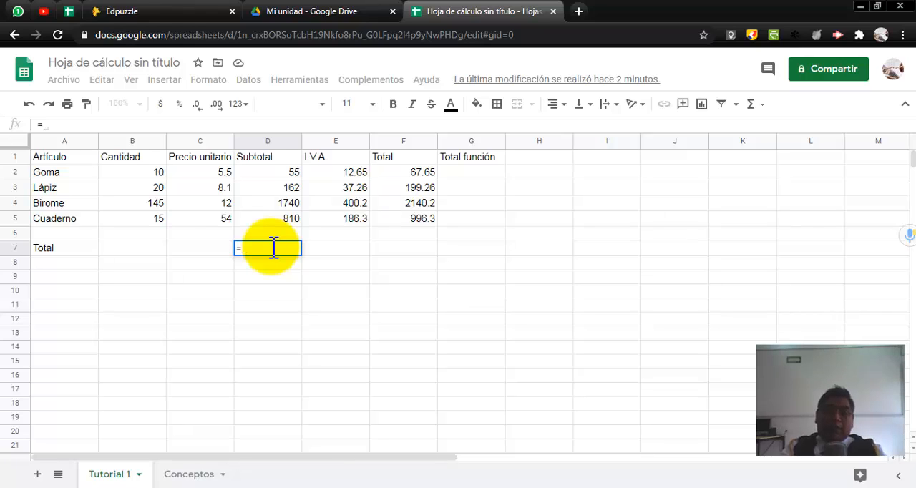
click(280, 170)
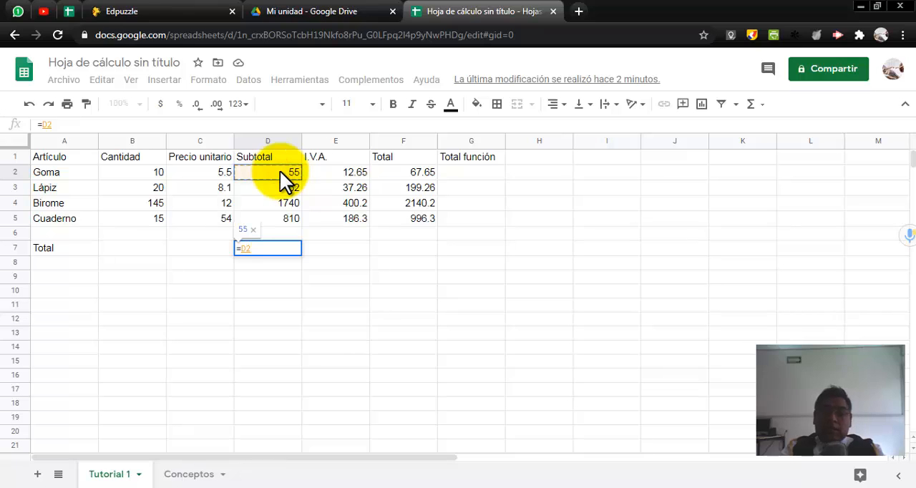
text(+)
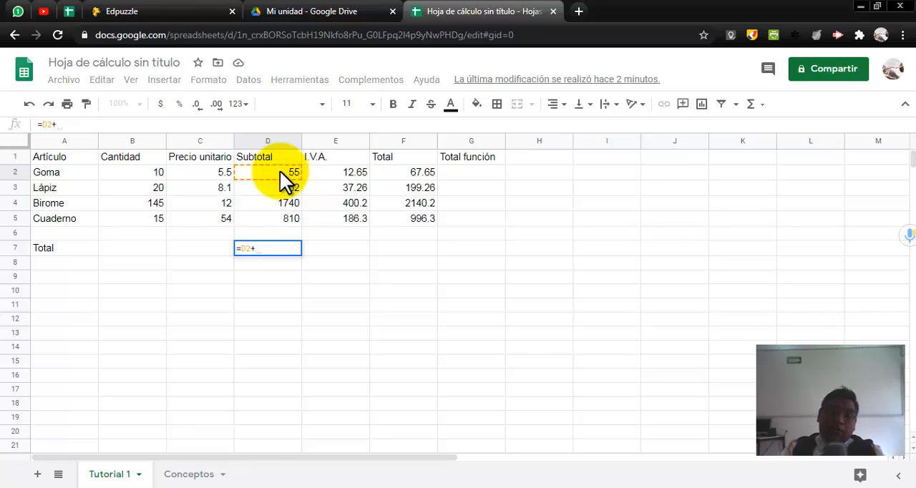
click(281, 186)
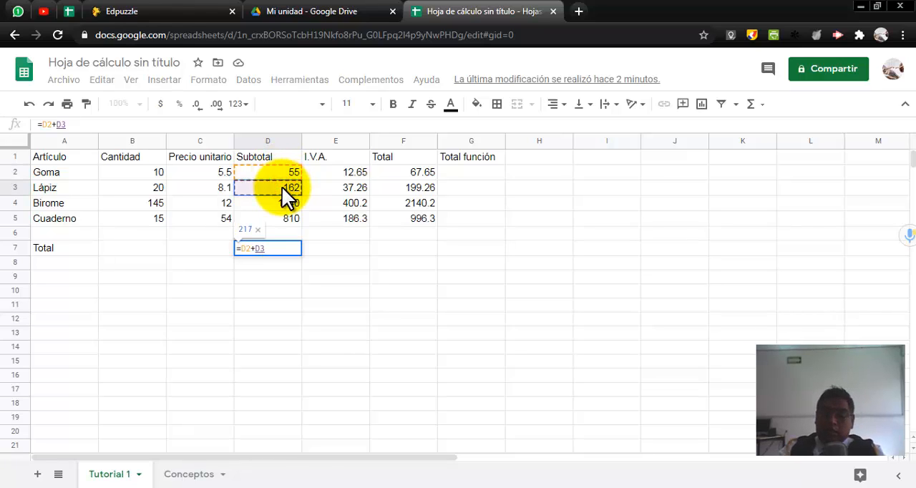
text(+)
click(281, 199)
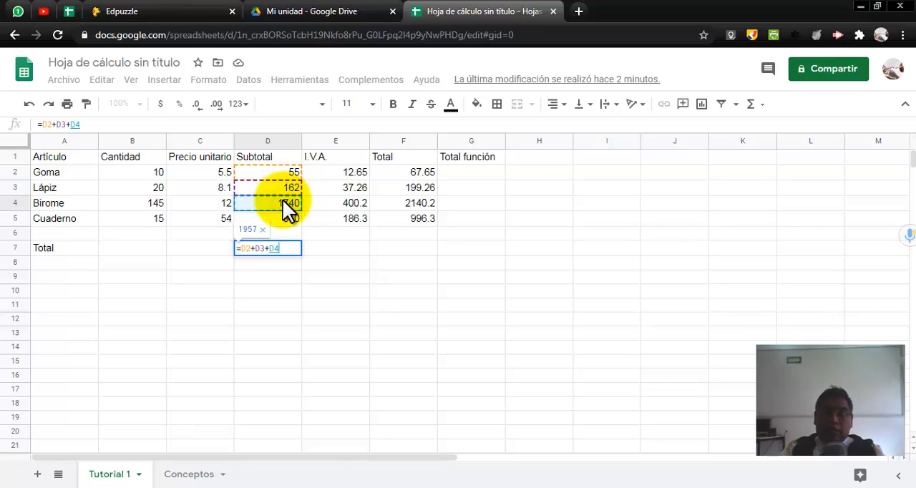
text(+)
click(284, 216)
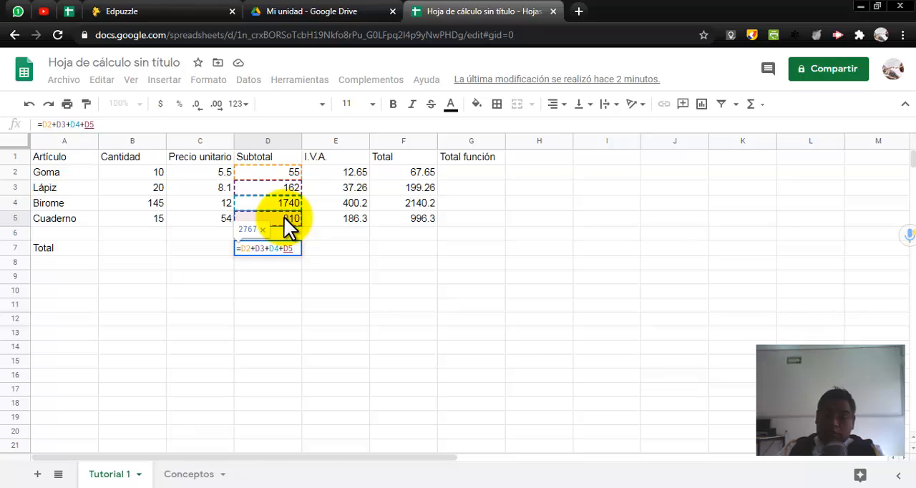
key(Return)
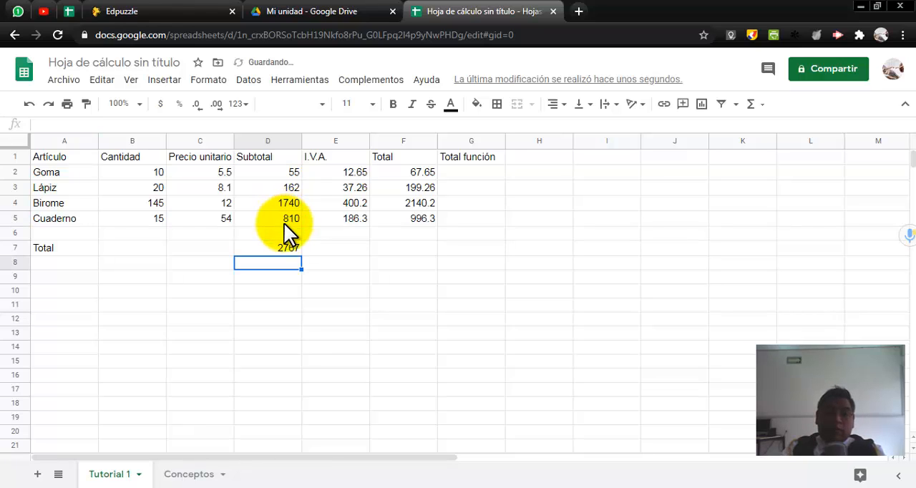
click(282, 245)
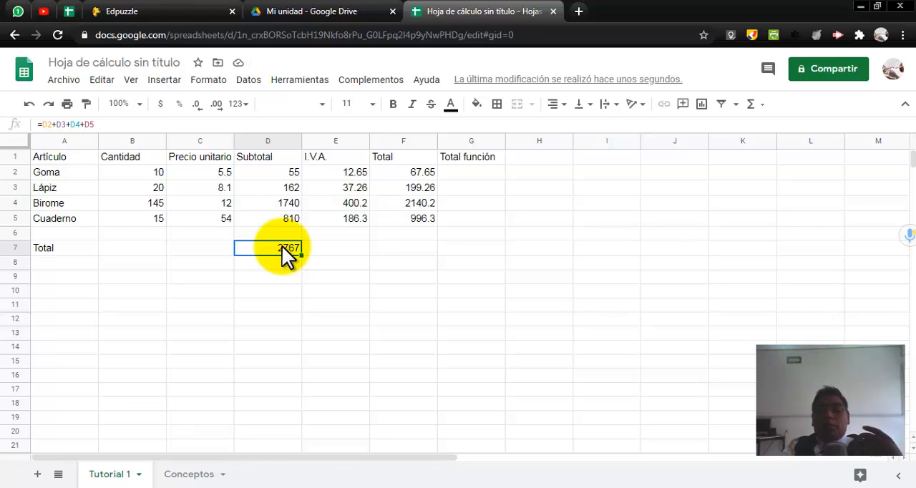
Step: Start a SUMA function in the I.V.A. column's Total row cell, E7
click(320, 248)
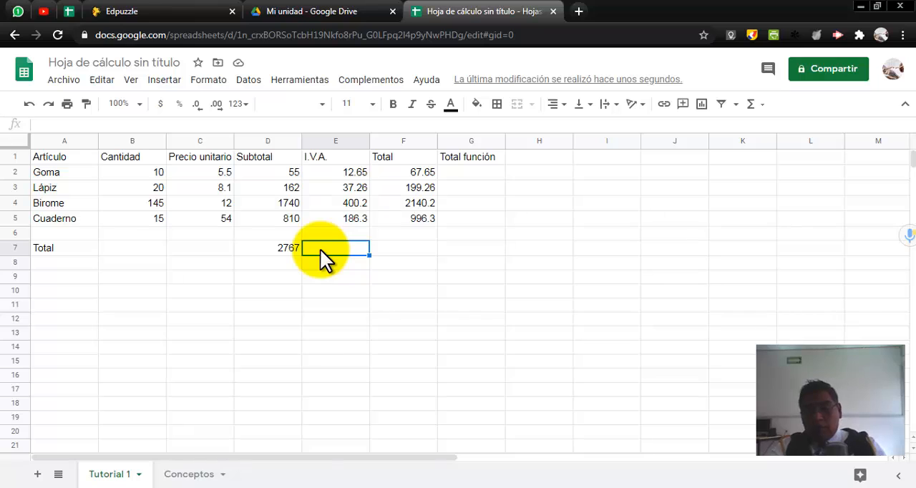
text(=)
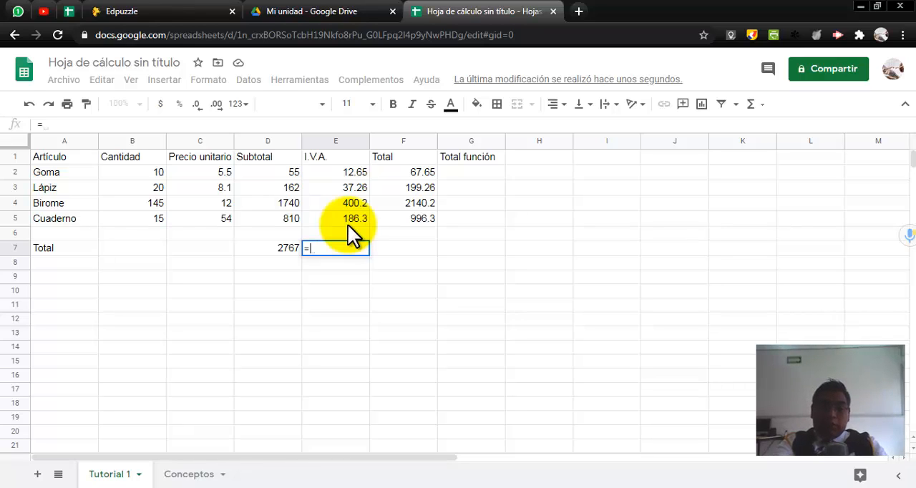
text(suma)
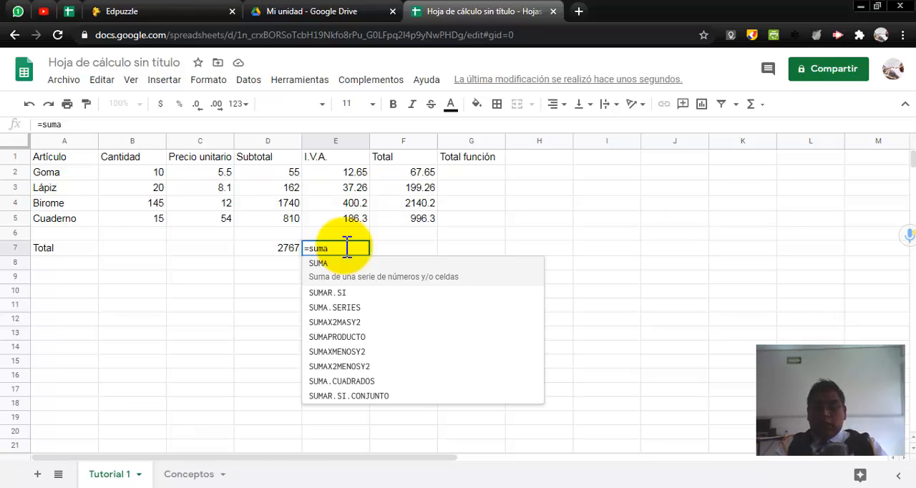
text(()
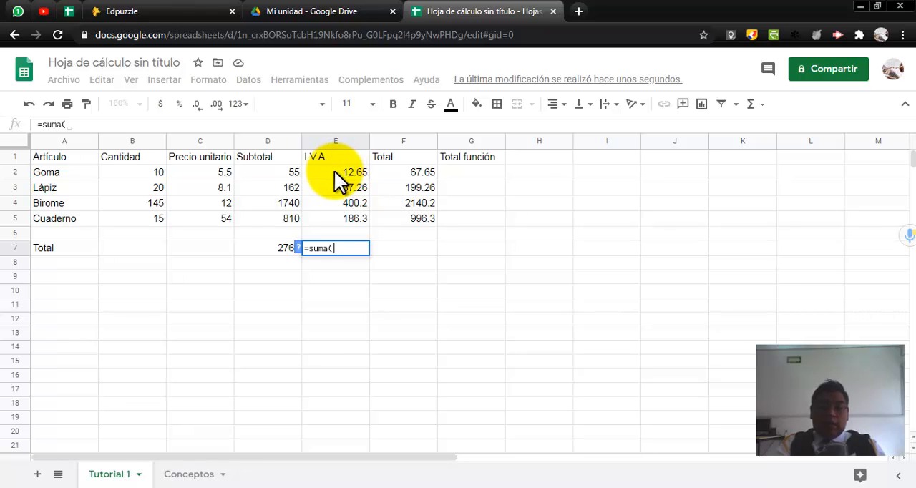
click(334, 171)
drag(334, 171, 341, 216)
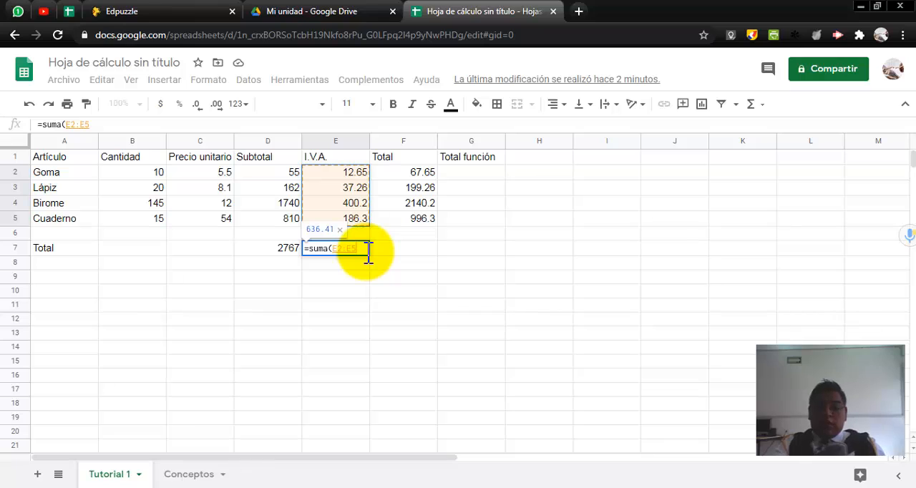
key(BackSpace)
key(BackSpace)
key(BackSpace)
key(BackSpace)
key(BackSpace)
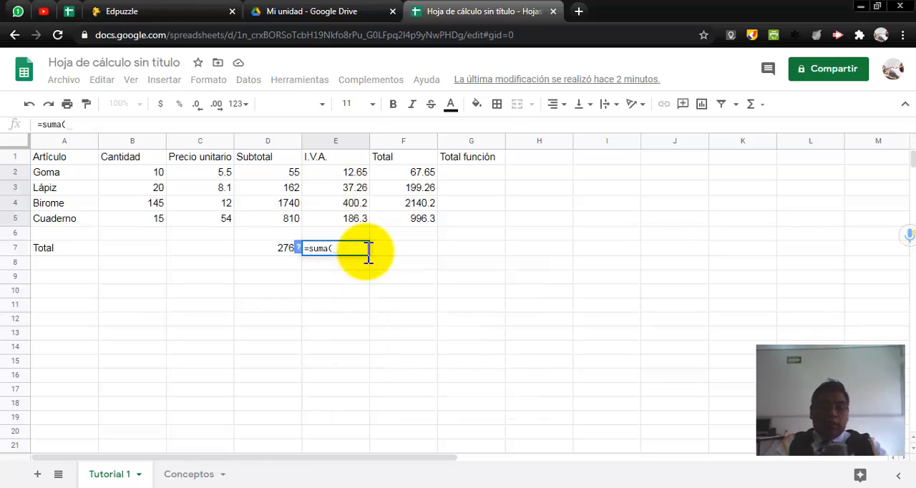
Step: Complete the E7 formula as =suma(e2:e5) and check it against the I.V.A. values it adds
text(e2)
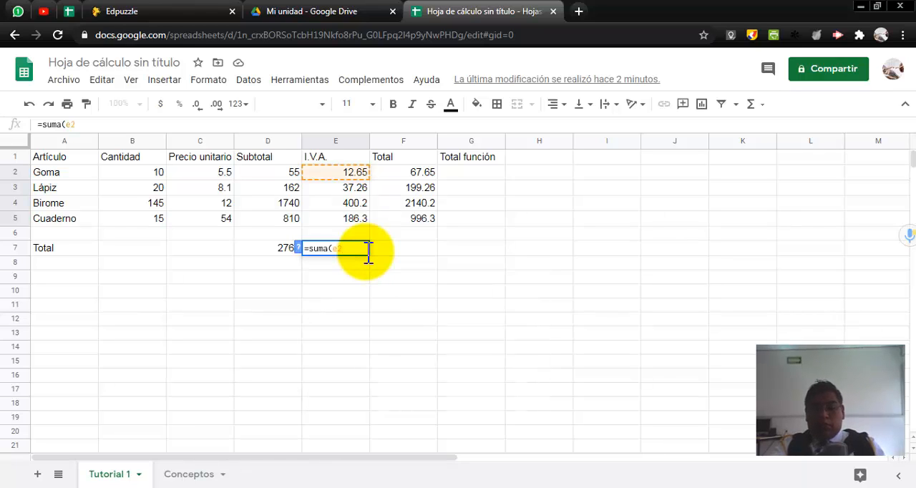
text(:)
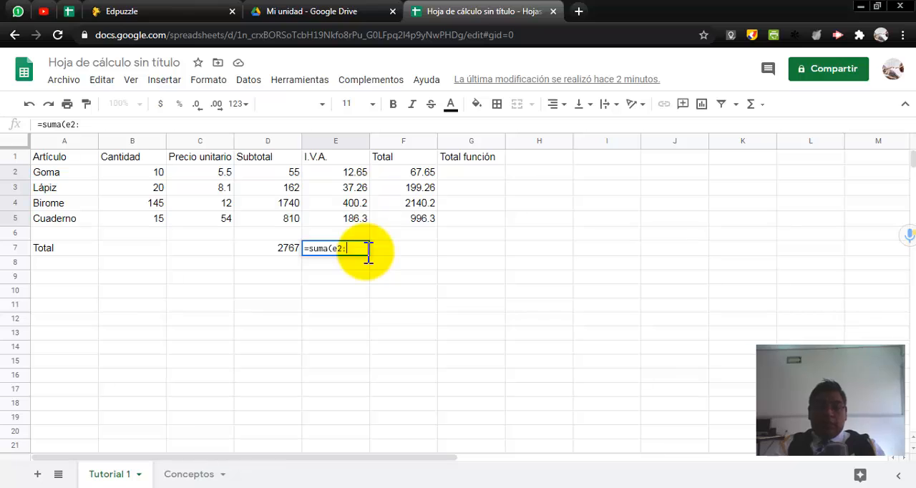
text(e5)
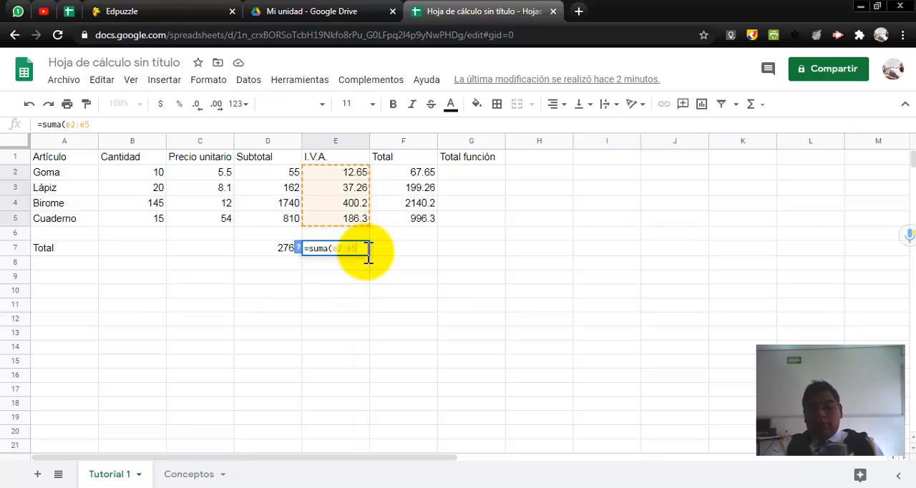
text())
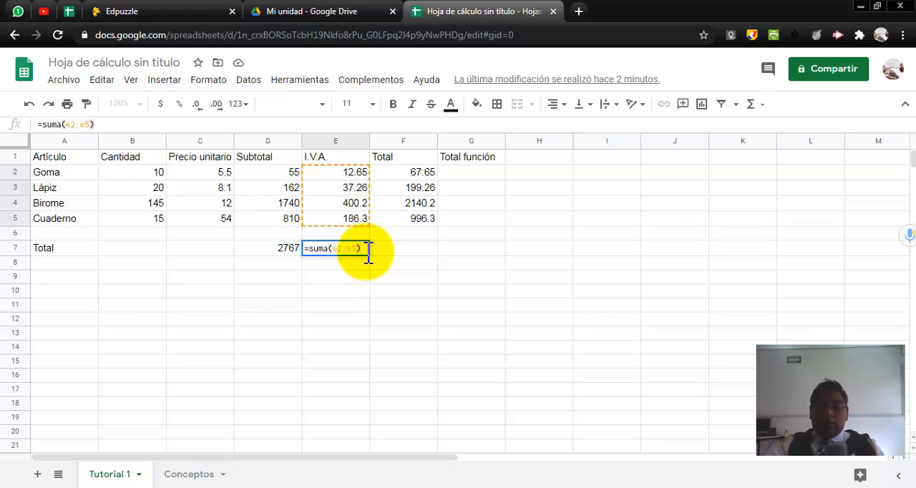
key(Return)
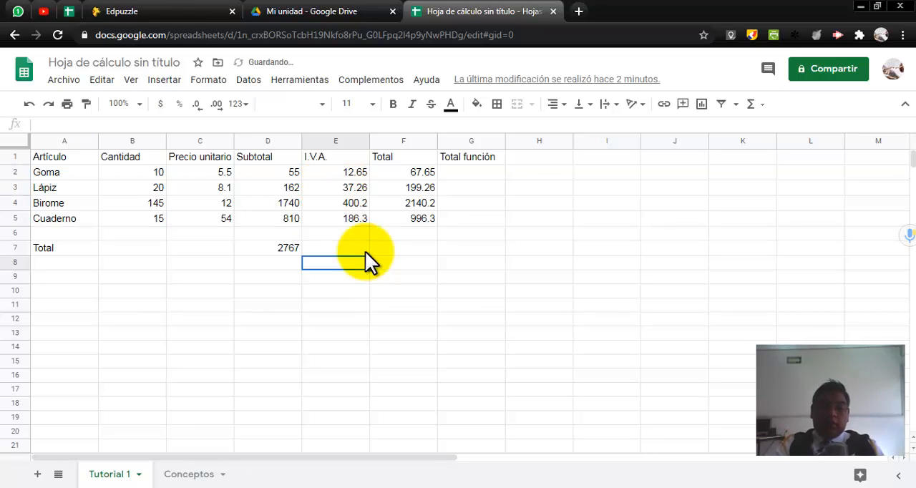
click(350, 243)
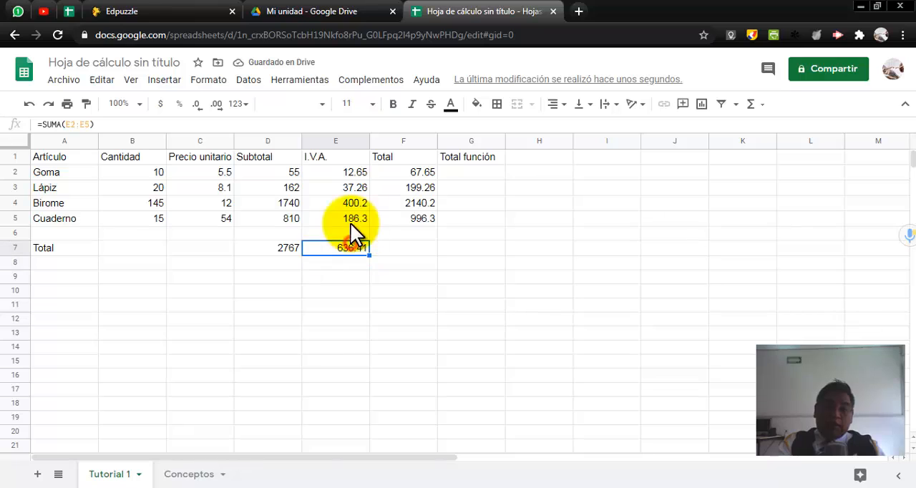
click(353, 174)
click(349, 239)
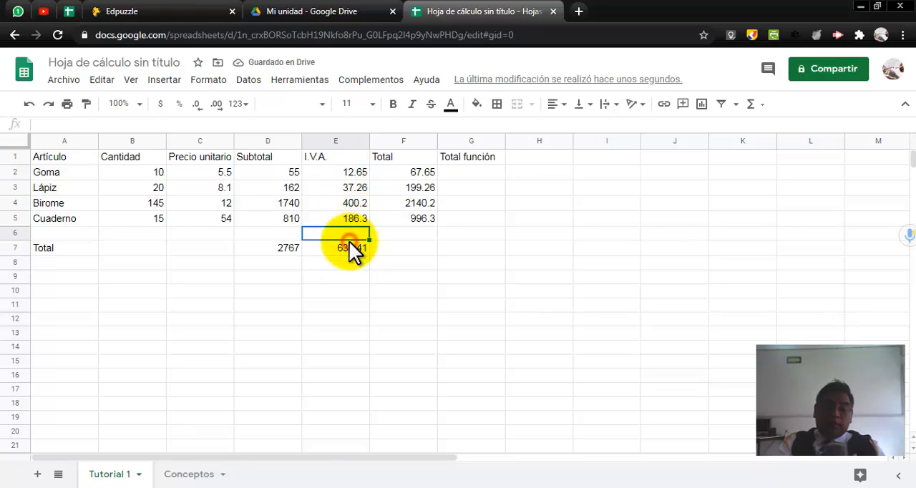
click(349, 242)
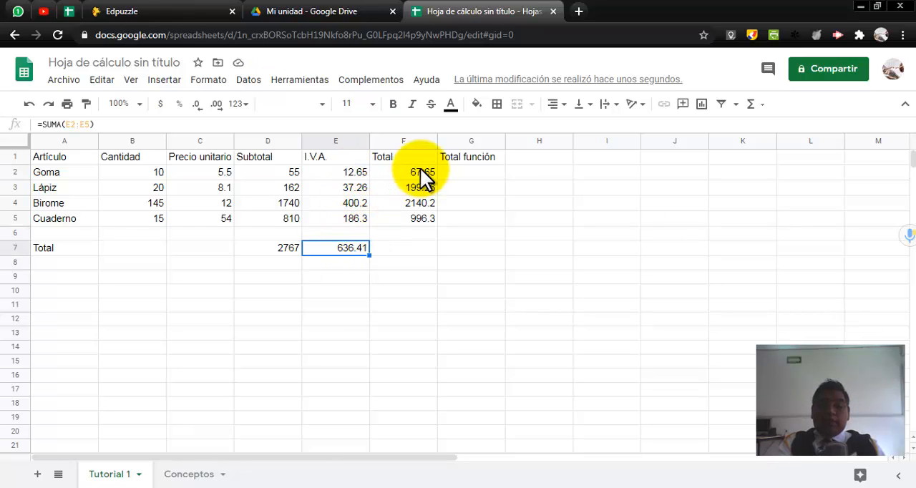
Step: Fill the SUMA formula from E7 into F7 to total the Total column, and compare the ranges used in both cells
drag(420, 179, 420, 220)
click(417, 236)
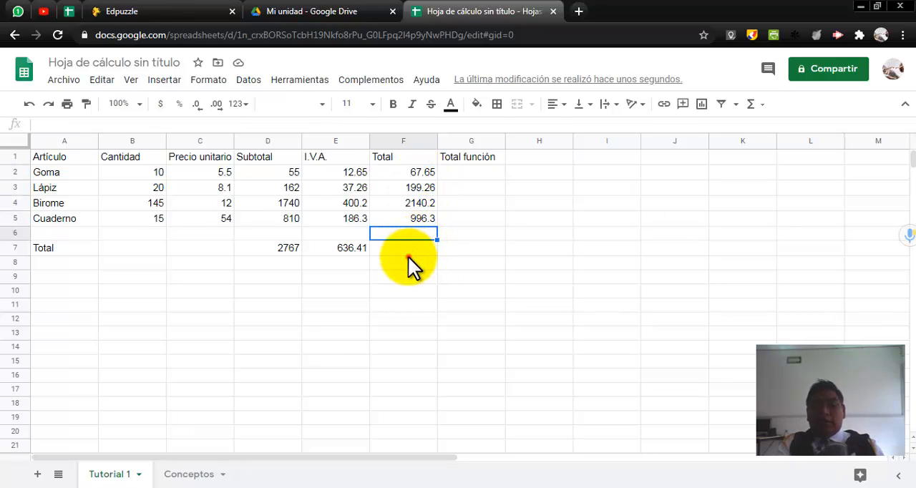
click(408, 252)
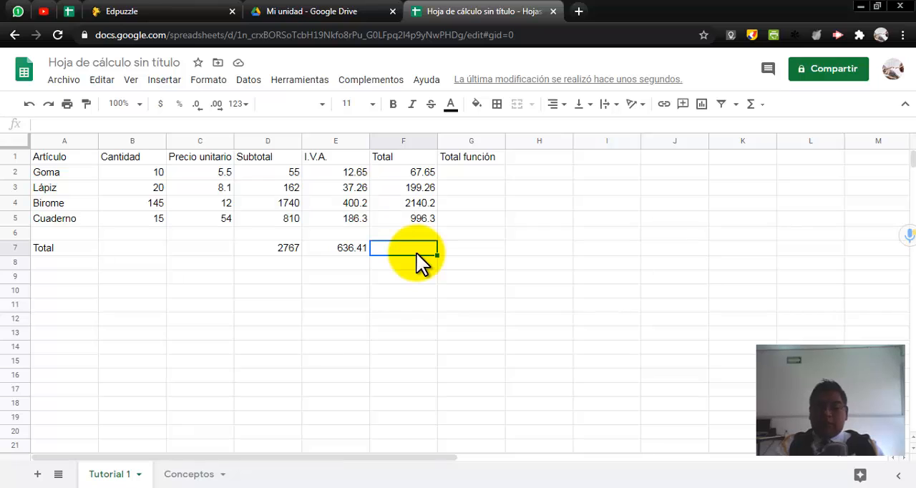
click(279, 247)
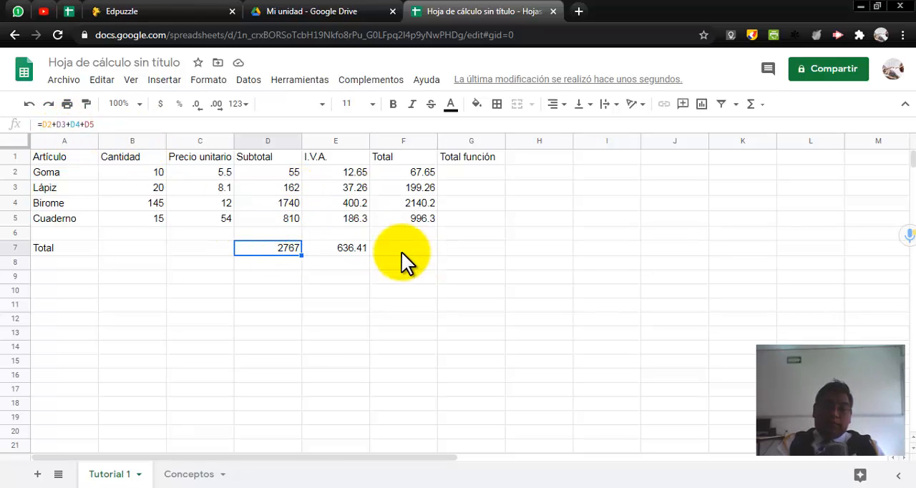
click(337, 247)
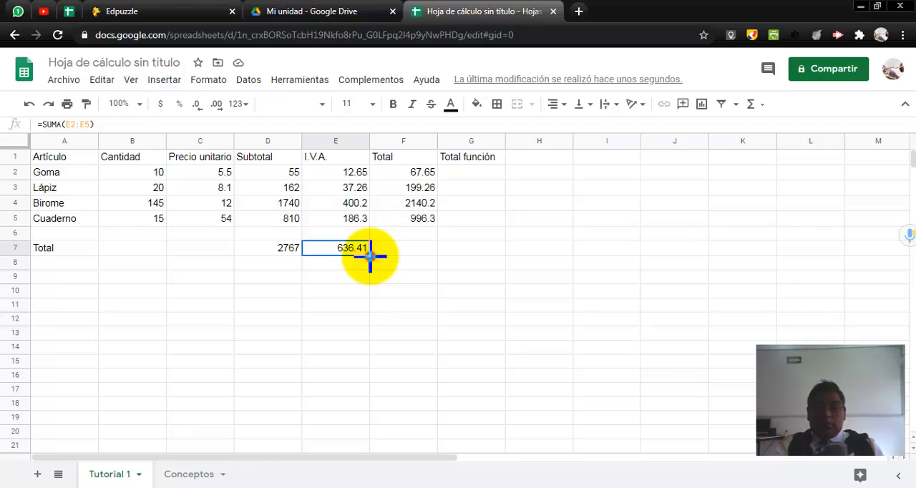
drag(369, 255, 408, 253)
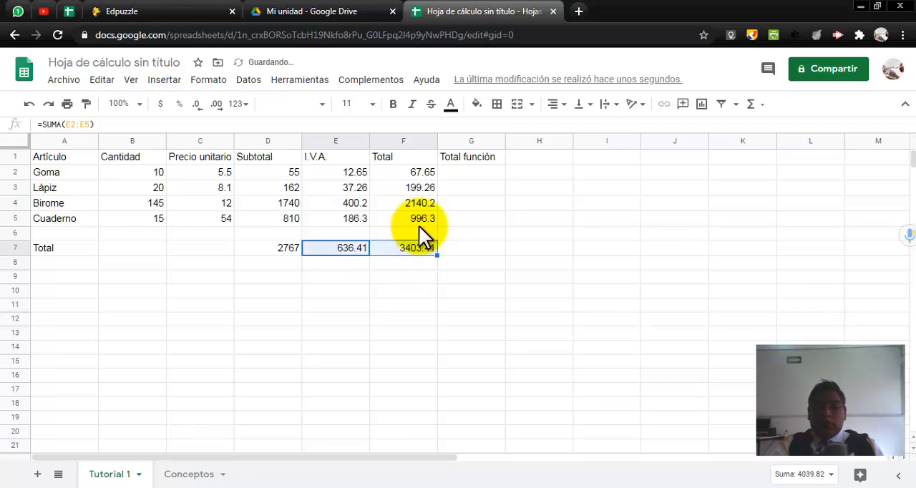
click(406, 245)
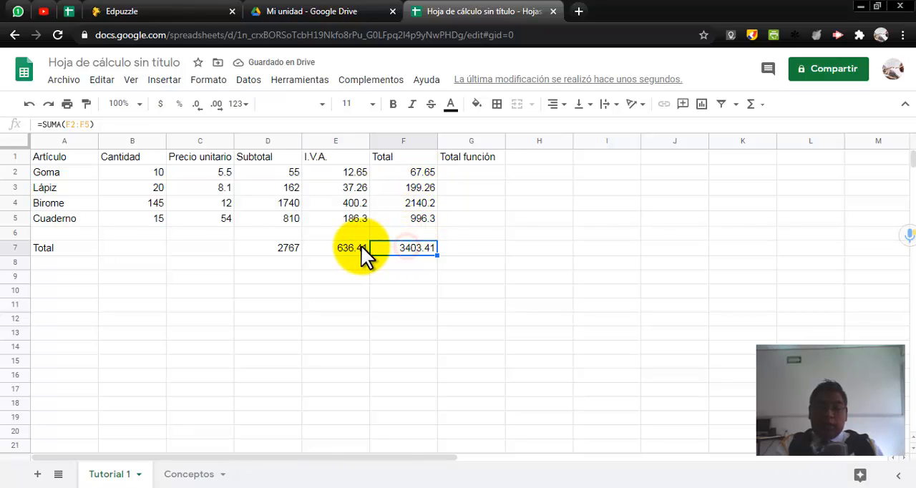
click(360, 245)
click(396, 248)
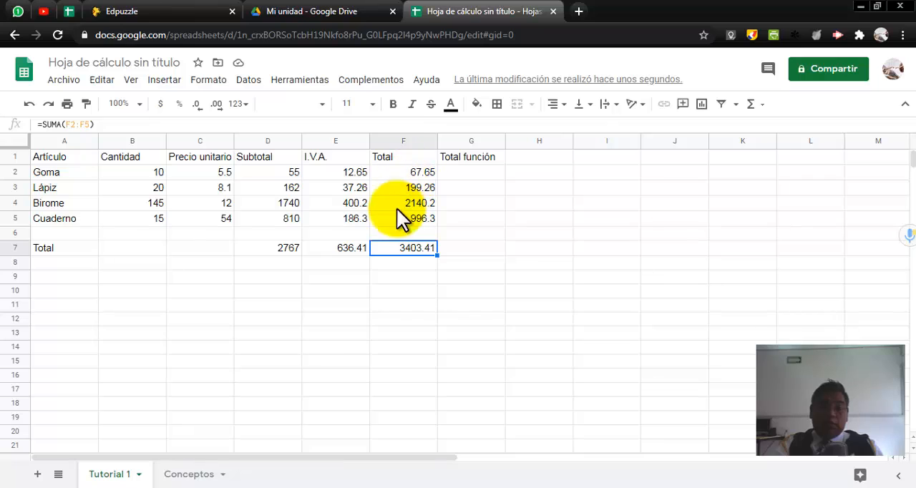
click(350, 250)
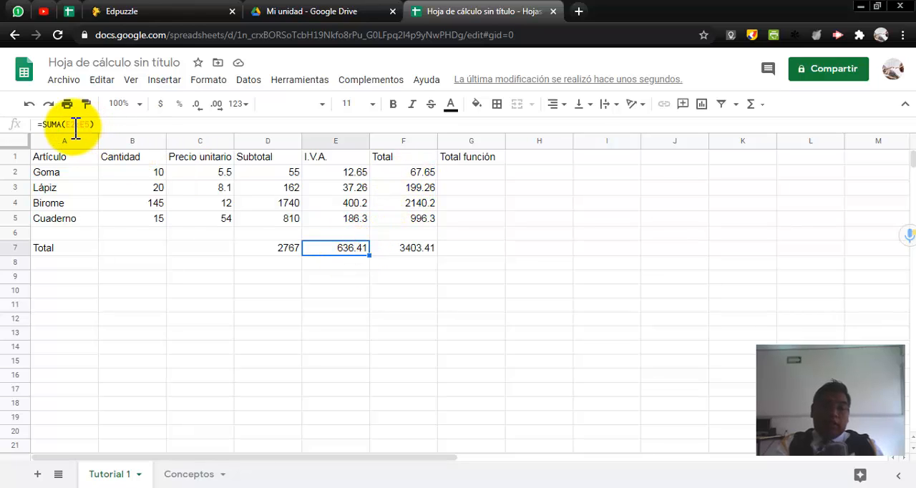
click(390, 247)
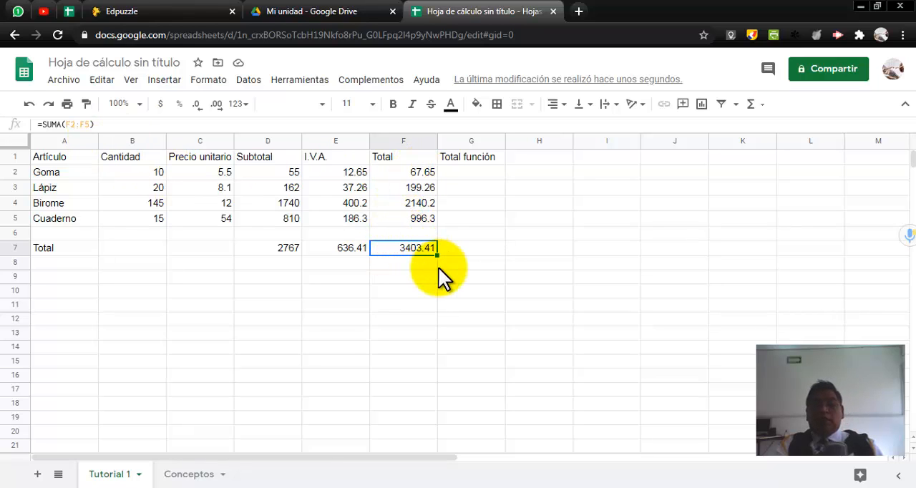
Step: Delete the unneeded "Total función" heading from G1
click(489, 161)
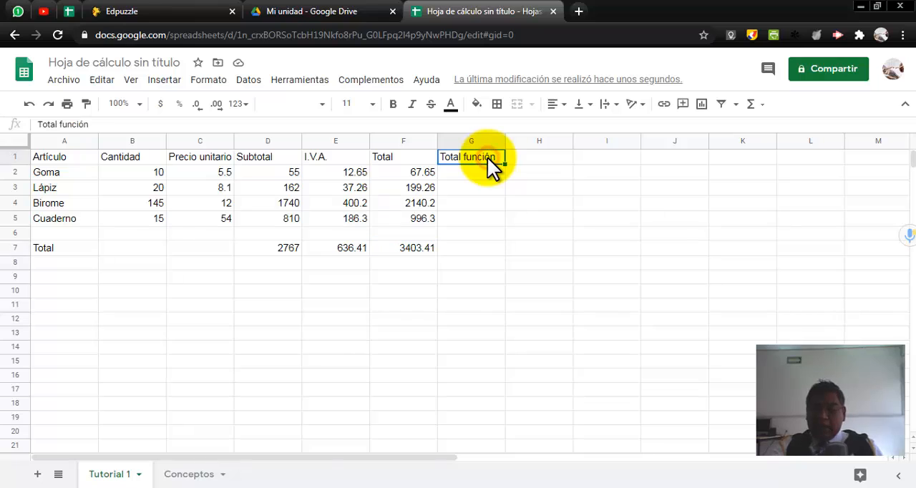
key(Delete)
click(394, 290)
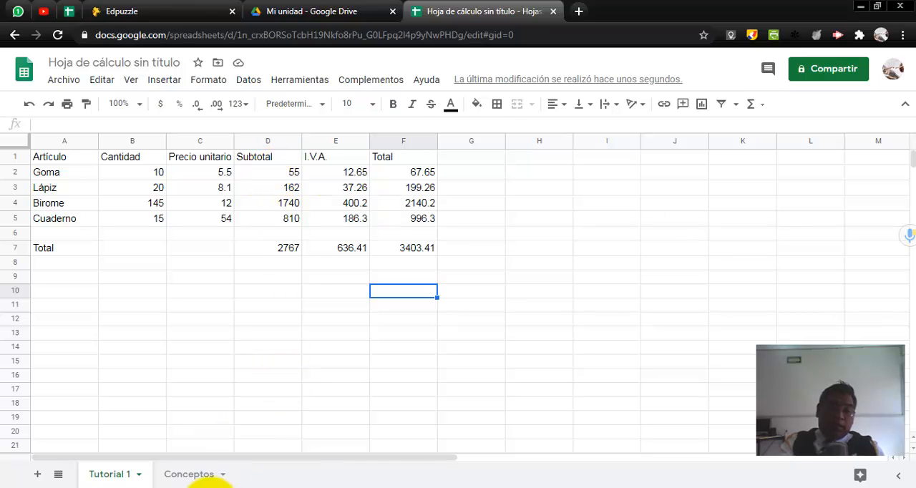
Step: Check the file-naming item in Práctica 1.pdf and rename the untitled spreadsheet as Artículos
click(220, 487)
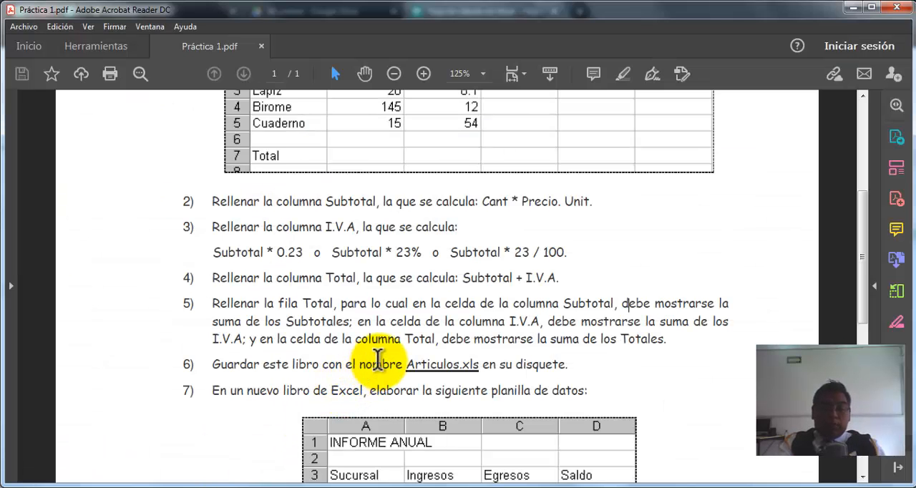
scroll(377, 361, down, 1)
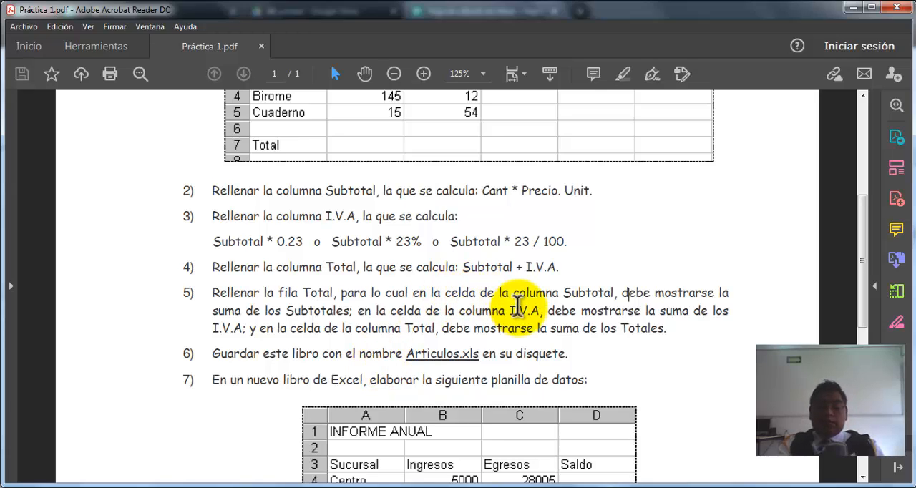
scroll(517, 307, down, 2)
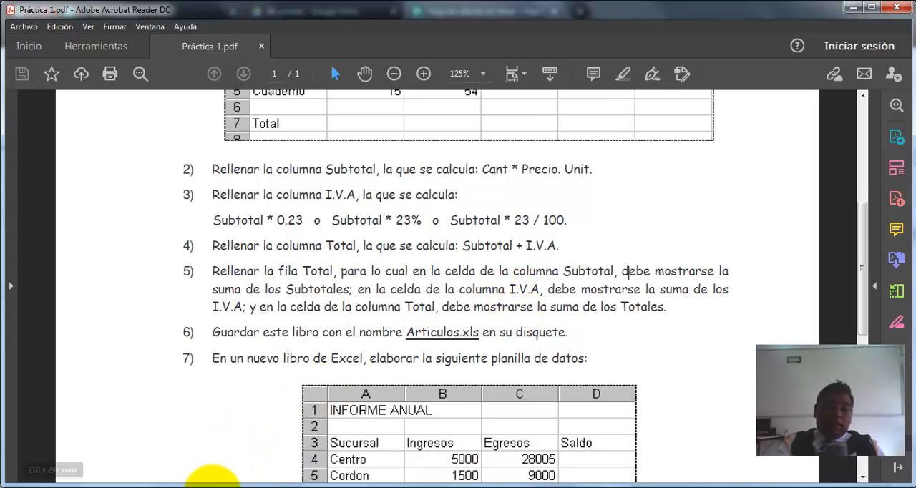
click(180, 487)
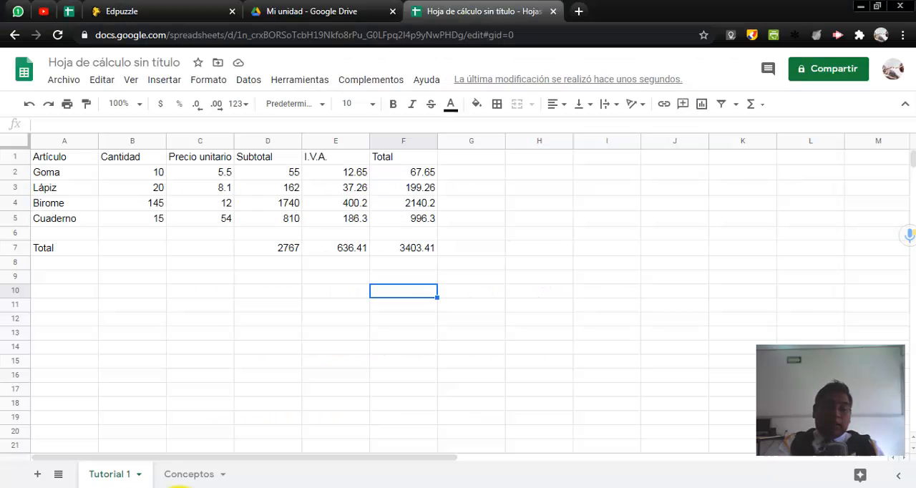
click(128, 60)
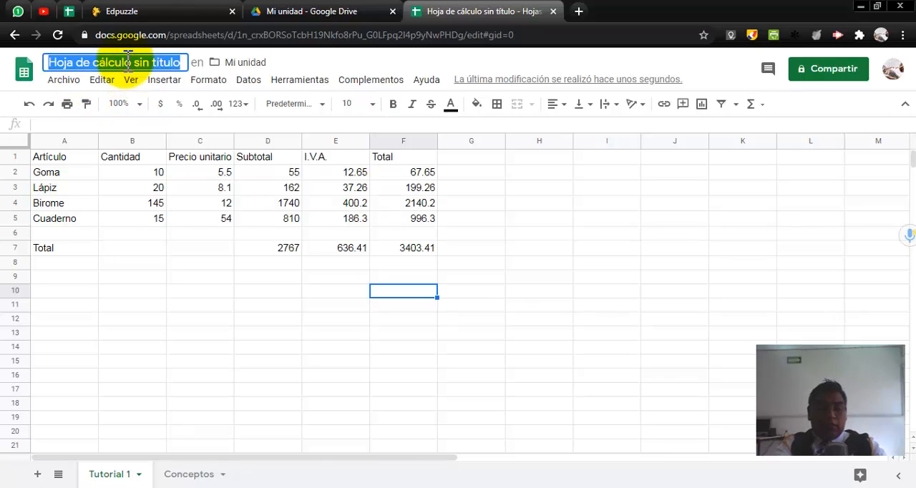
text(Artic)
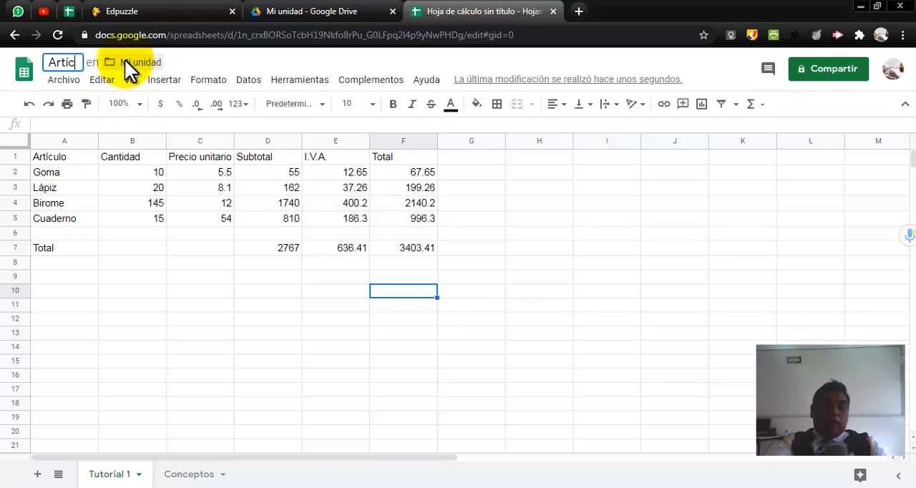
key(BackSpace)
key(BackSpace)
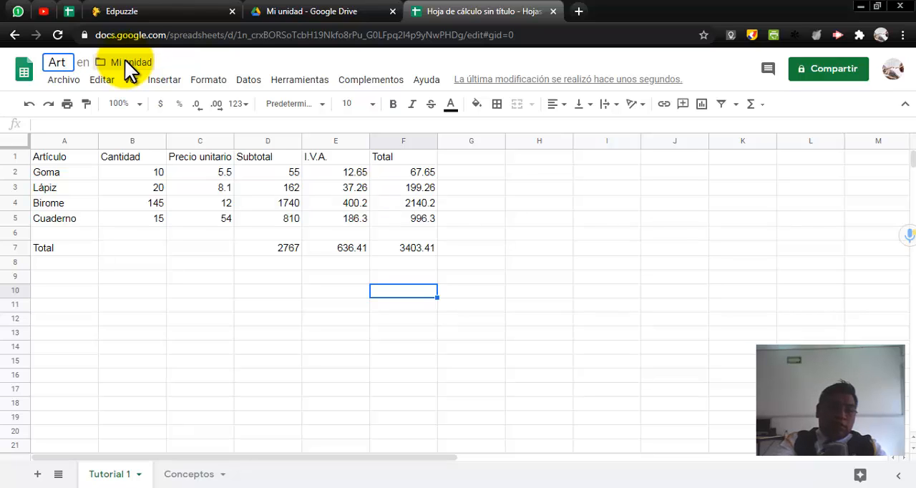
text(ículos)
key(Return)
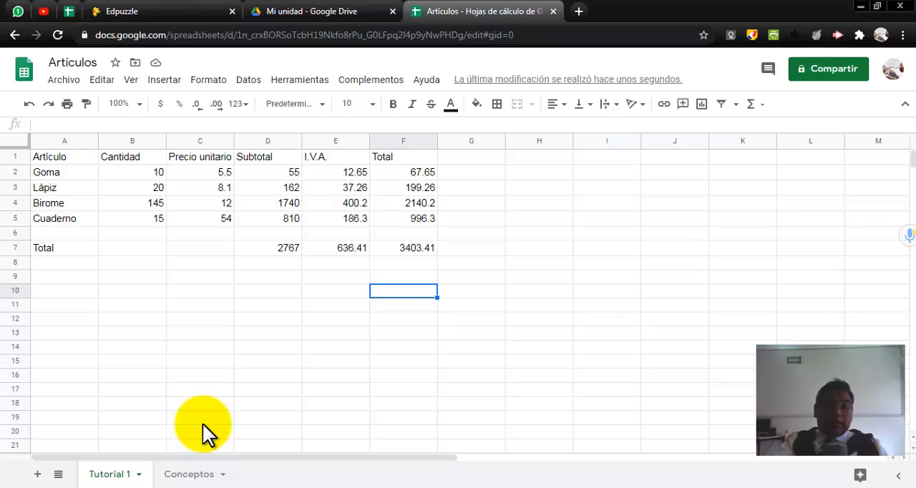
click(225, 487)
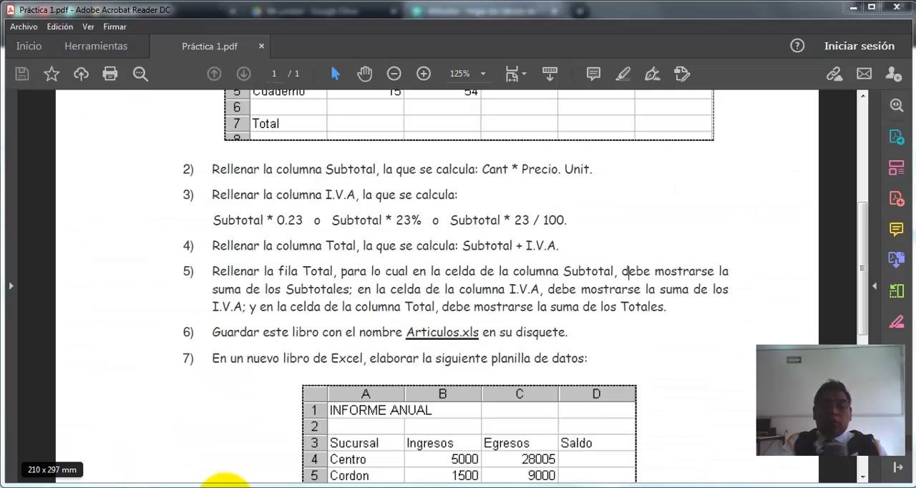
click(223, 486)
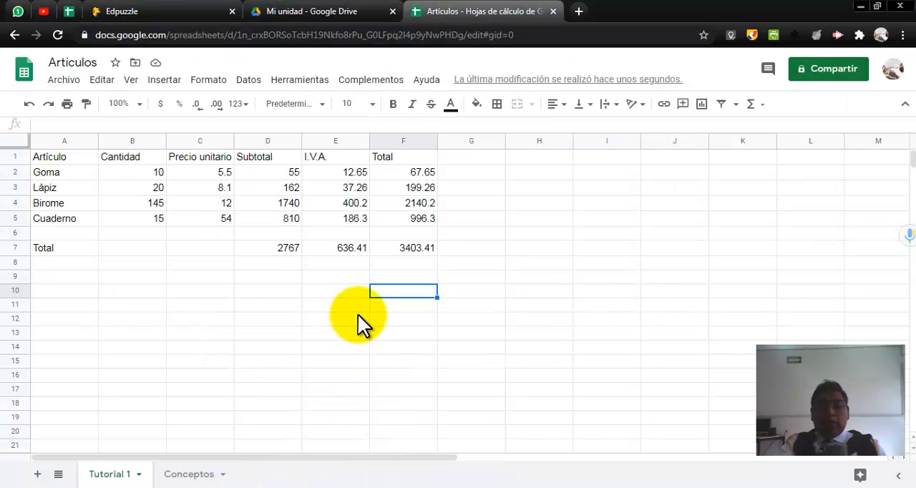
Step: Apply all borders to the table range A1:F7 and center its contents horizontally
click(321, 293)
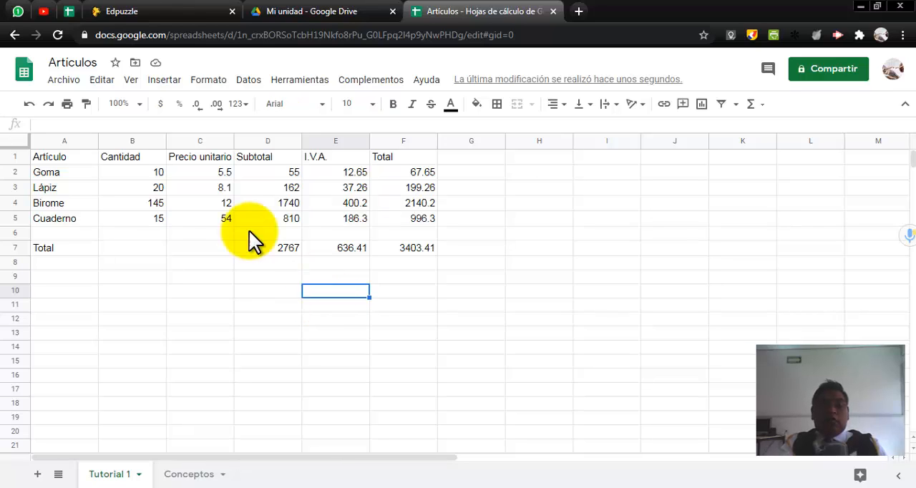
click(67, 157)
drag(67, 158, 405, 247)
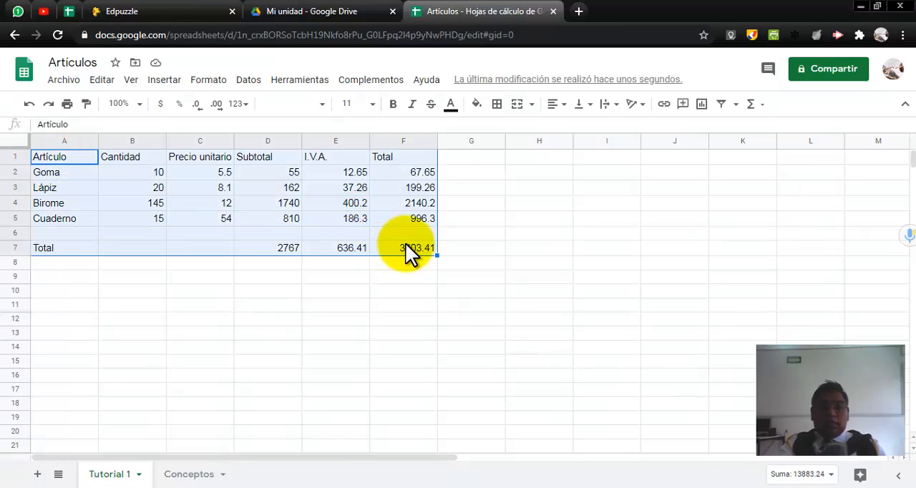
click(496, 104)
click(502, 129)
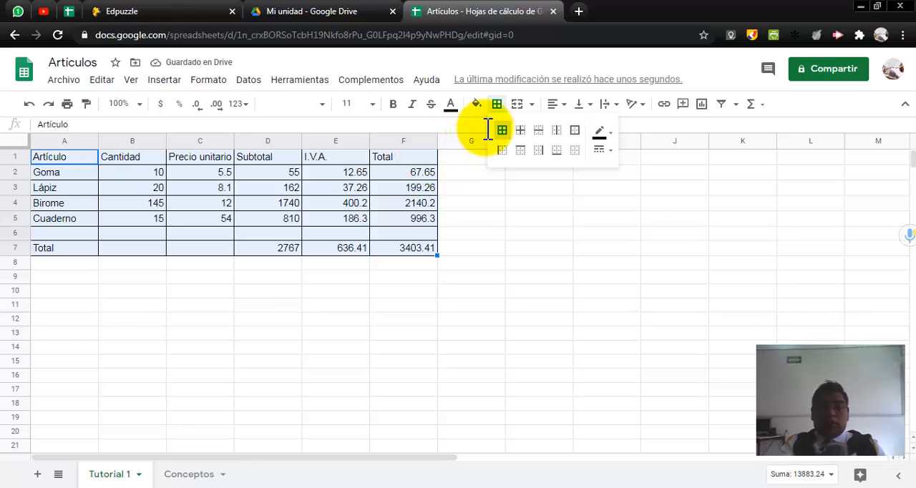
click(555, 106)
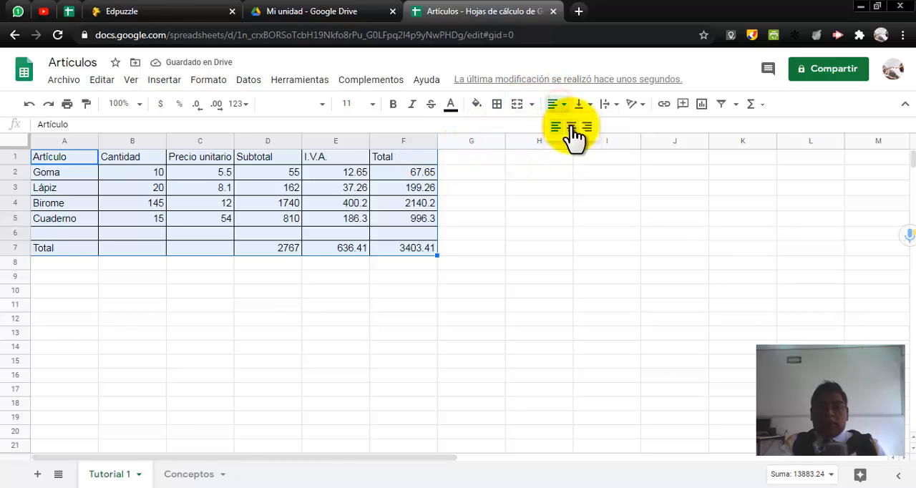
click(572, 129)
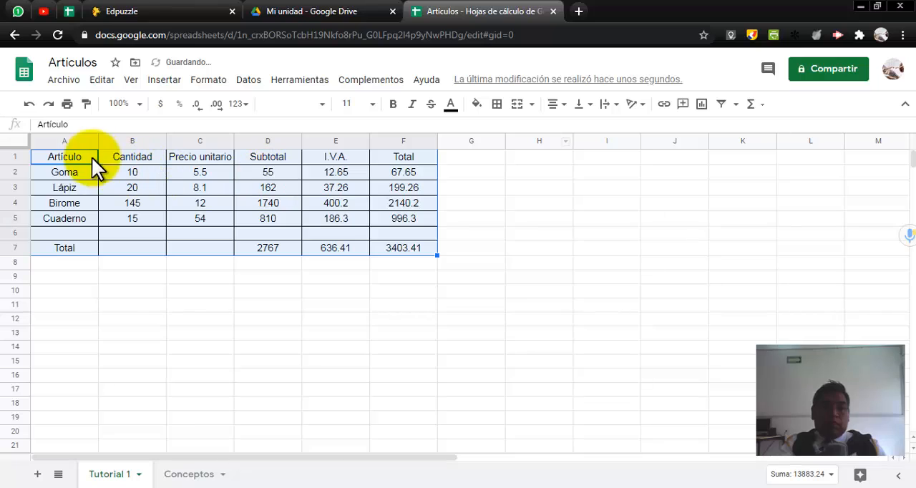
Step: Make the header row A1:F1 and the article labels in A2:A7 bold
click(73, 153)
drag(73, 153, 378, 145)
click(393, 104)
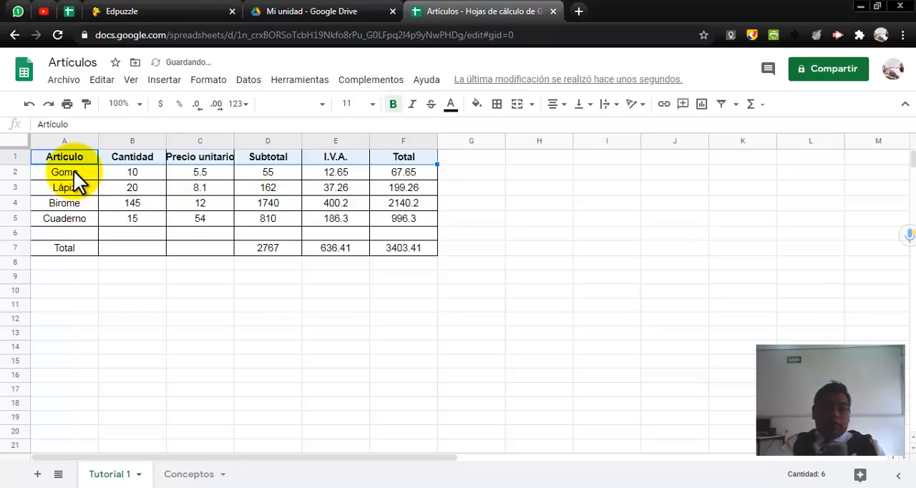
drag(74, 170, 77, 244)
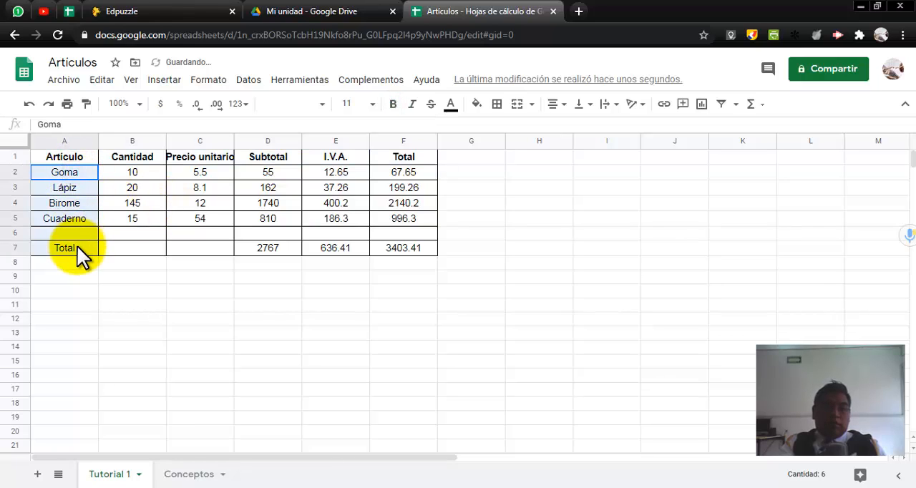
click(393, 105)
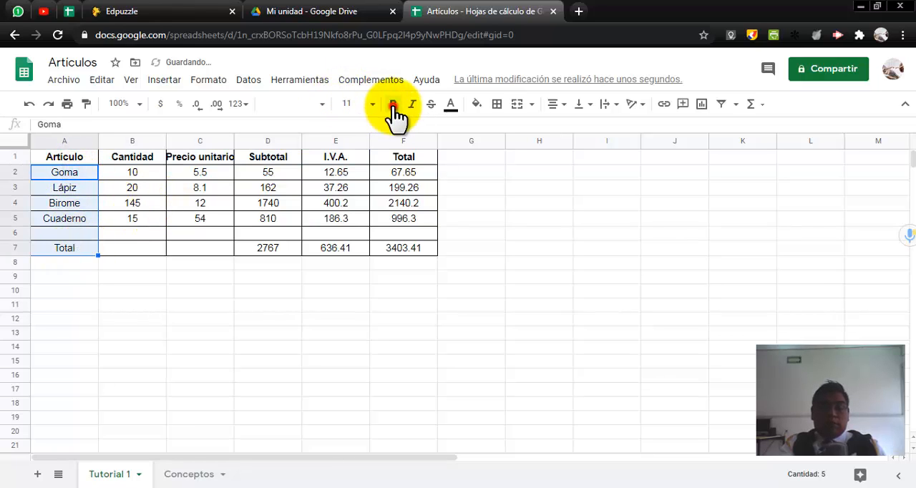
Step: Set the Total row amounts in D7:F7 to font size 18 and fill those cells with cyan
click(260, 248)
key(shift+Right)
key(shift+Right)
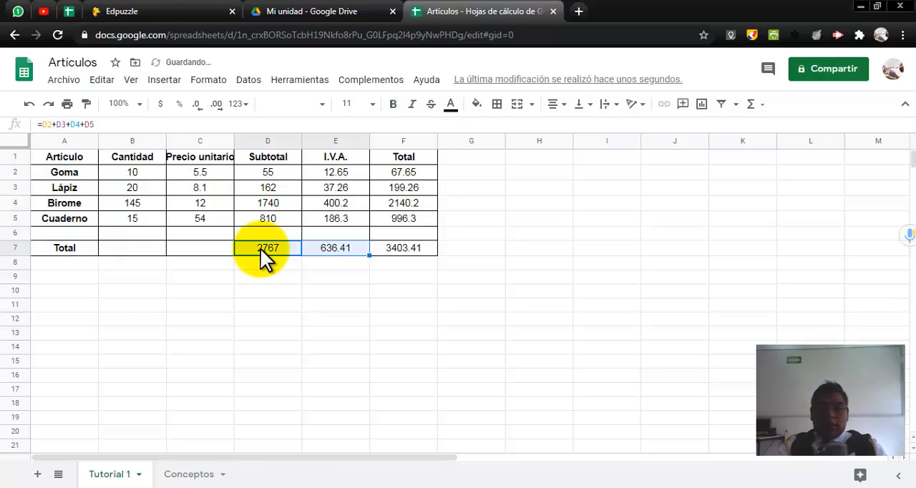
click(369, 105)
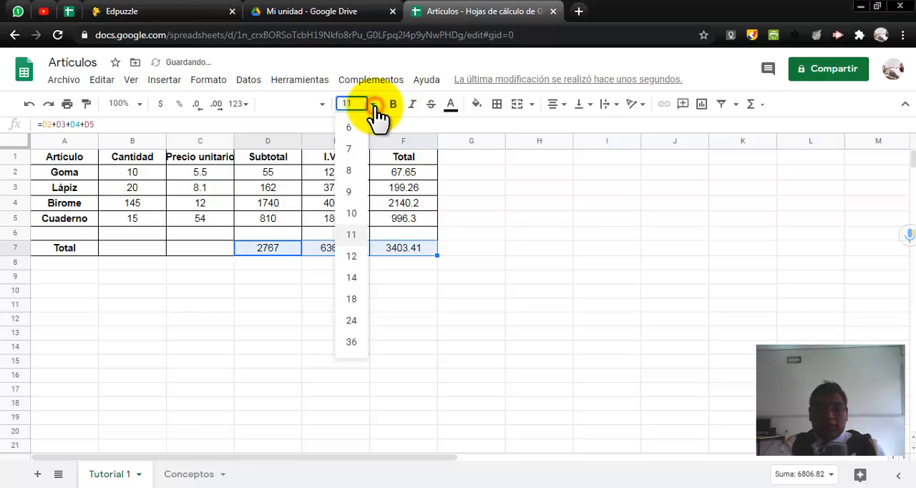
click(355, 299)
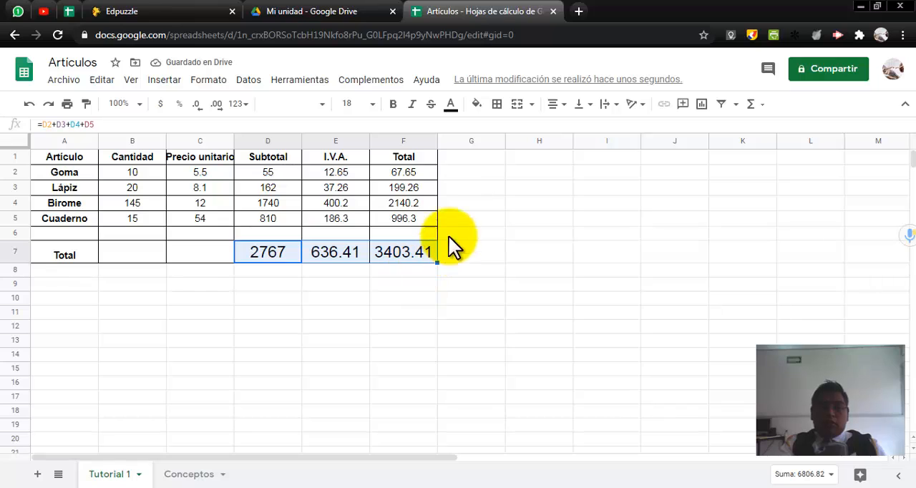
click(481, 106)
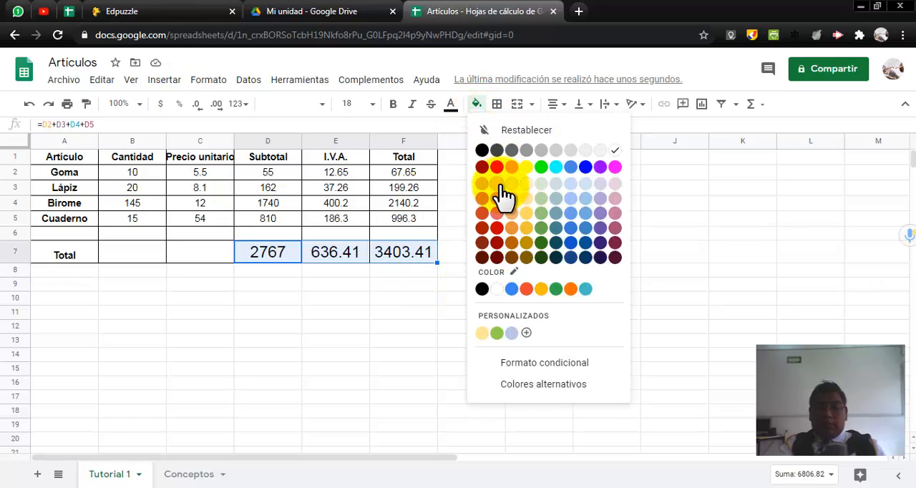
click(555, 169)
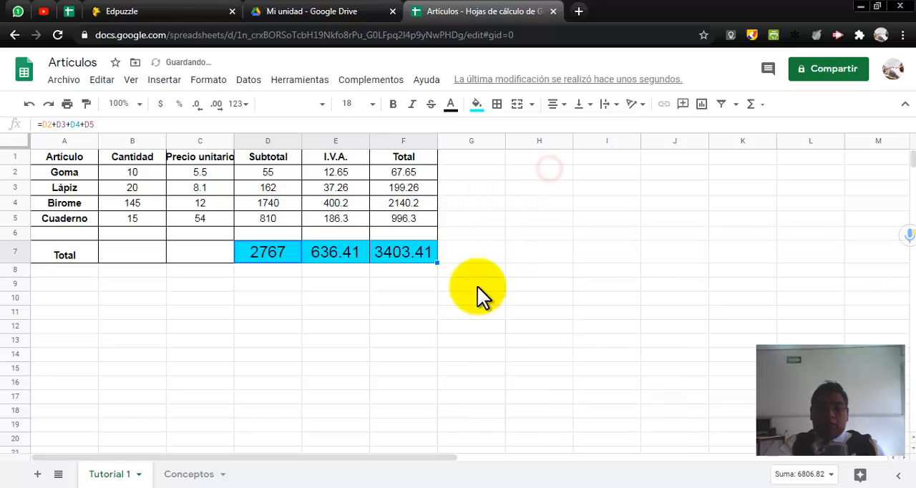
click(464, 303)
Step: Fill the header row A1:F1 with light yellow and fit the Precio unitario column's width to its contents
drag(414, 158, 62, 153)
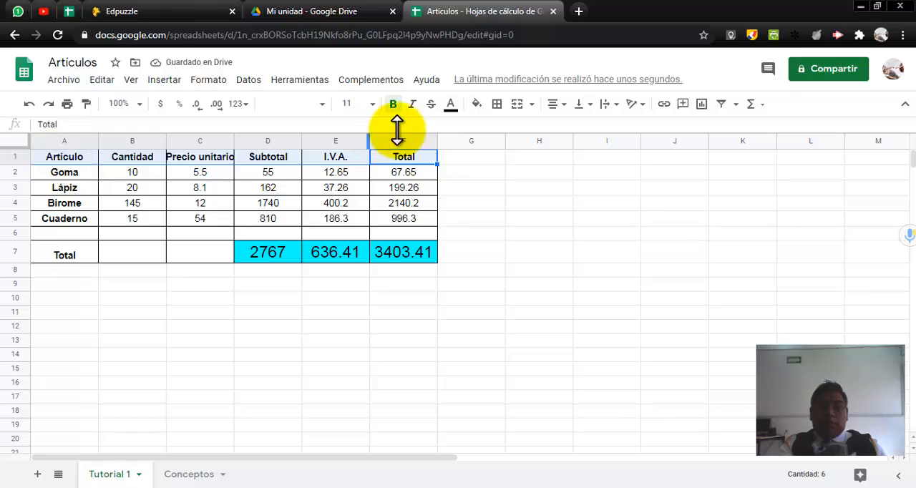
click(475, 107)
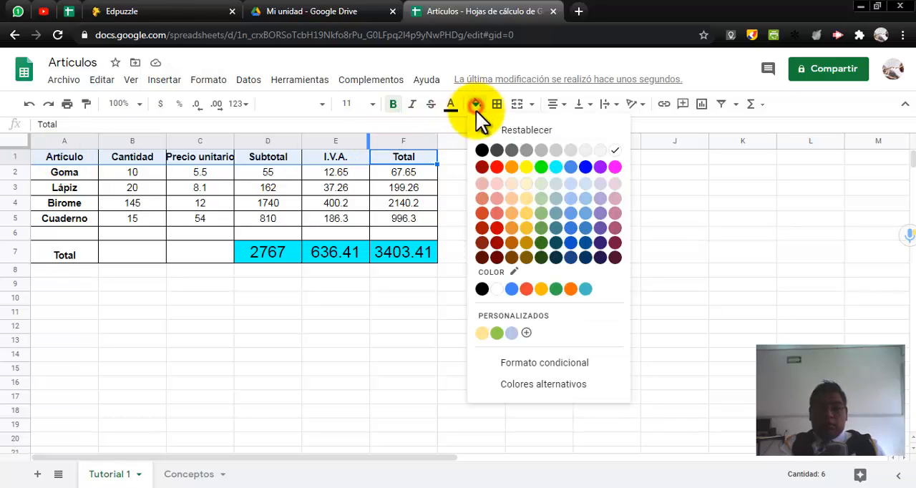
click(527, 183)
click(508, 202)
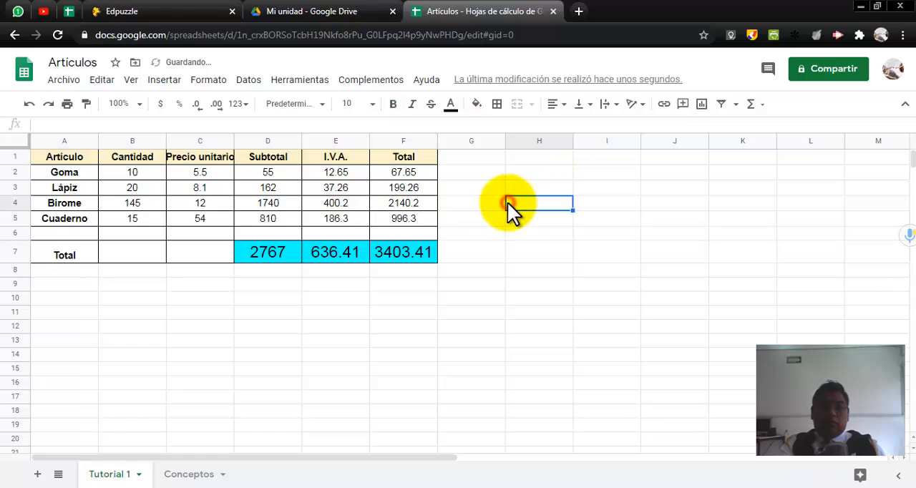
double_click(233, 135)
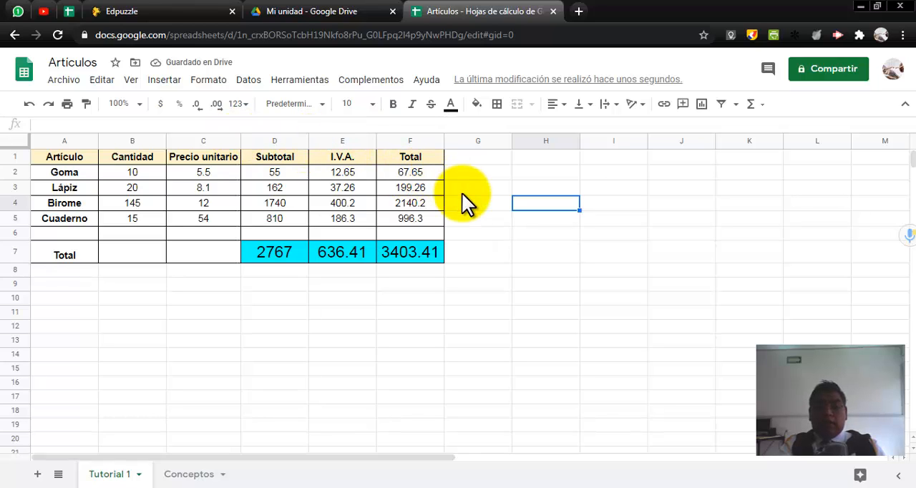
Step: Apply the Moneda number format with two decimals to the Goma subtotal in D2
click(281, 173)
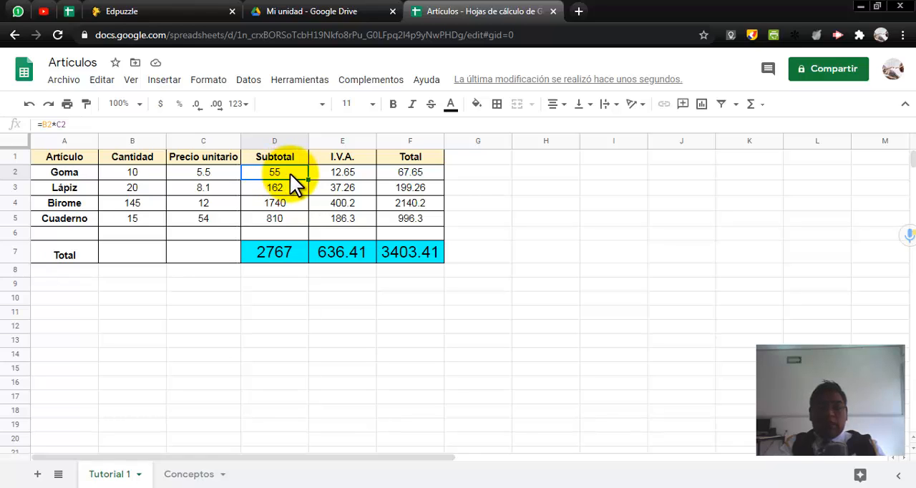
click(240, 104)
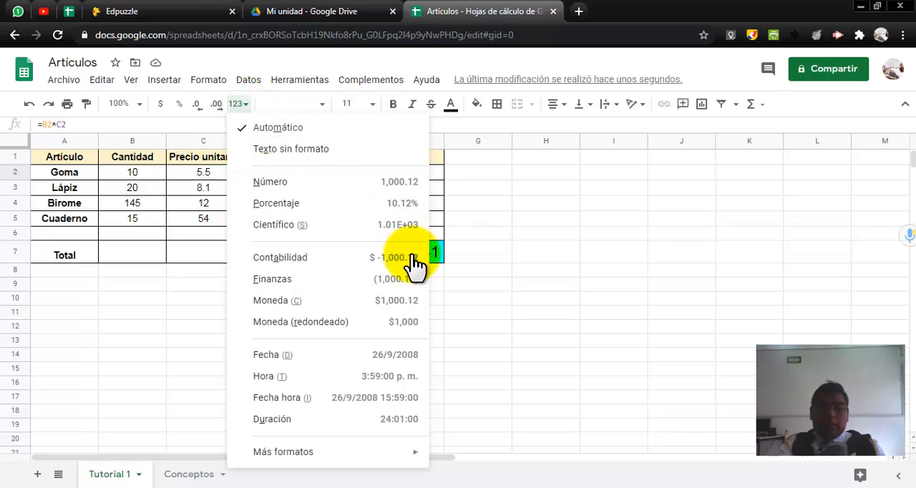
click(368, 302)
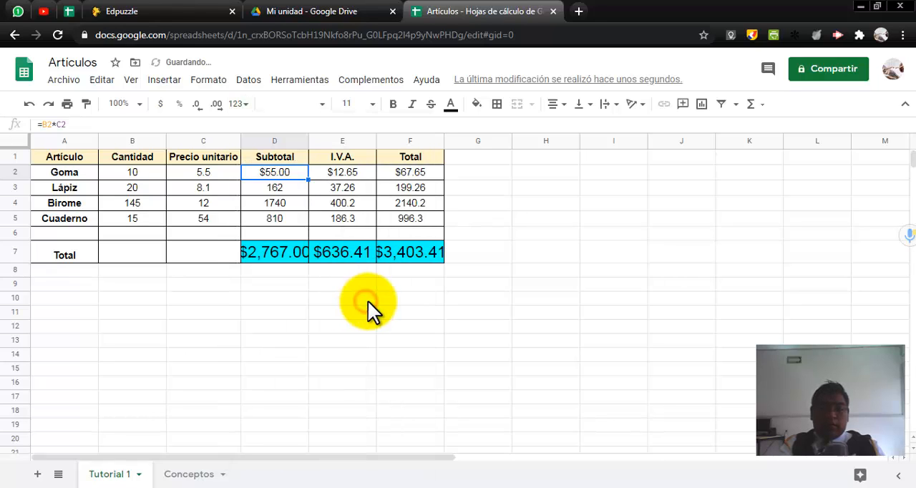
click(506, 232)
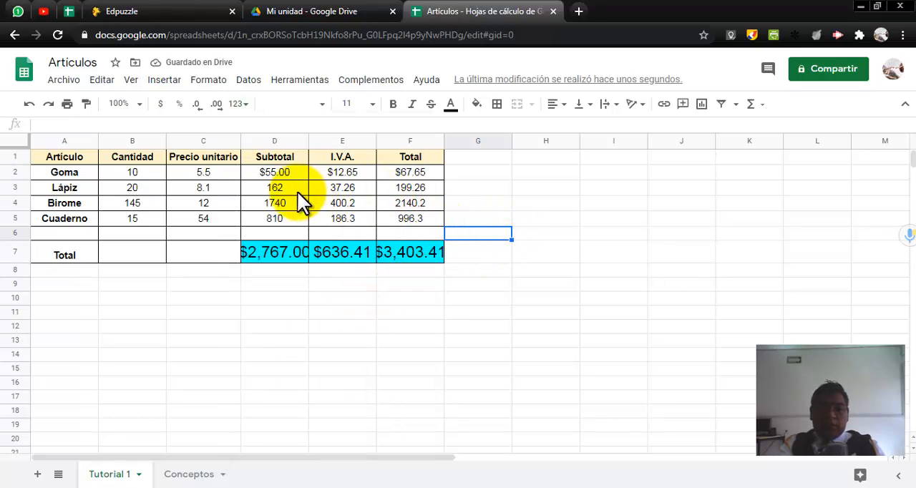
Step: Apply the Moneda number format to the remaining Subtotal, I.V.A. and Total values in D3:F5
drag(285, 184, 396, 217)
click(240, 105)
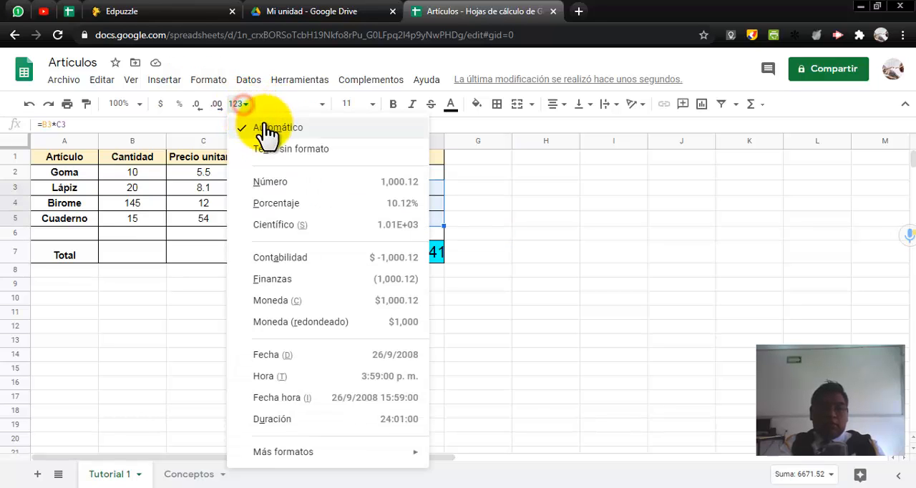
click(283, 299)
click(487, 202)
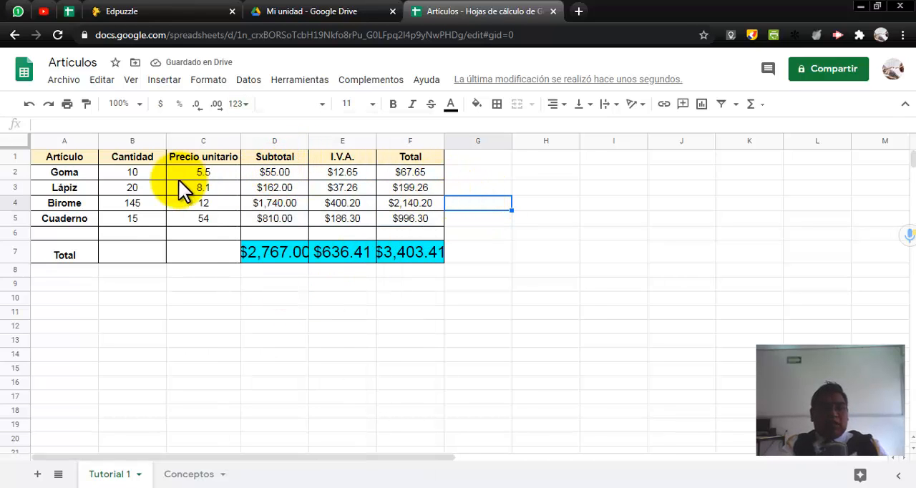
Step: Align the currency amounts in D2:F5 to the right of their cells
drag(283, 170, 394, 216)
click(554, 104)
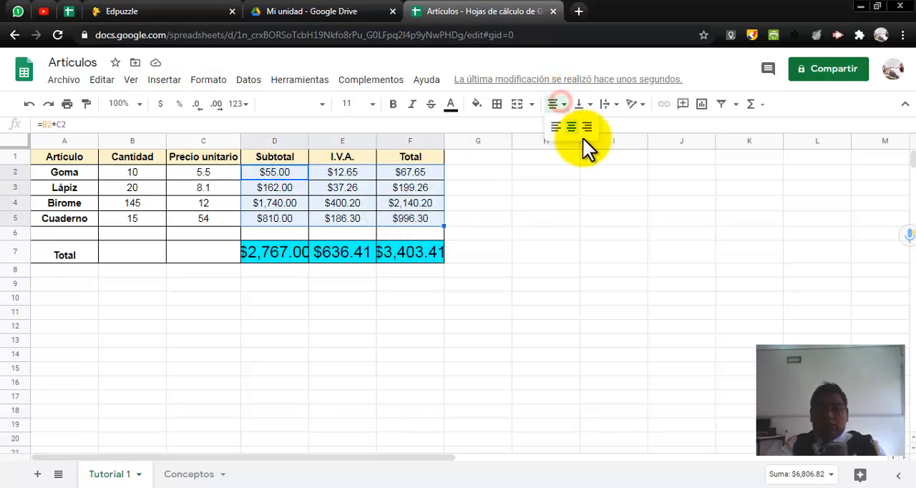
click(585, 127)
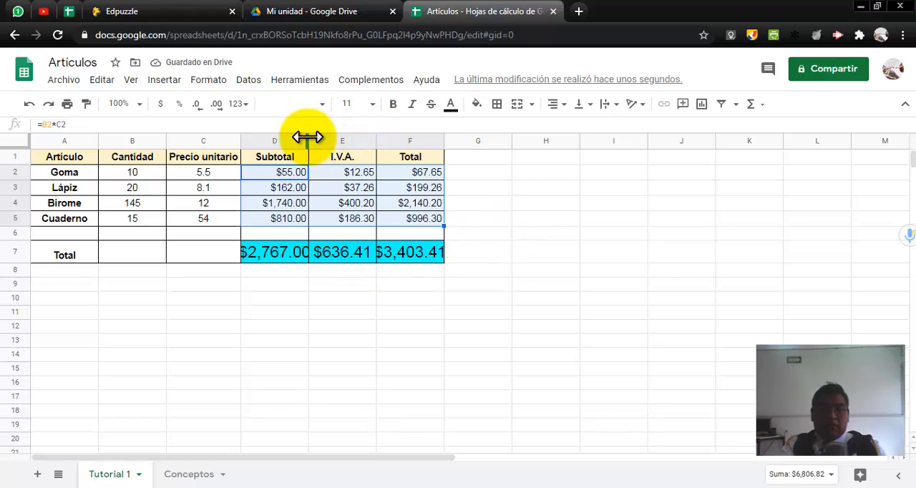
Step: Widen the Subtotal, I.V.A. and Total columns so the large totals in row 7 fit inside their cells
drag(308, 137, 331, 137)
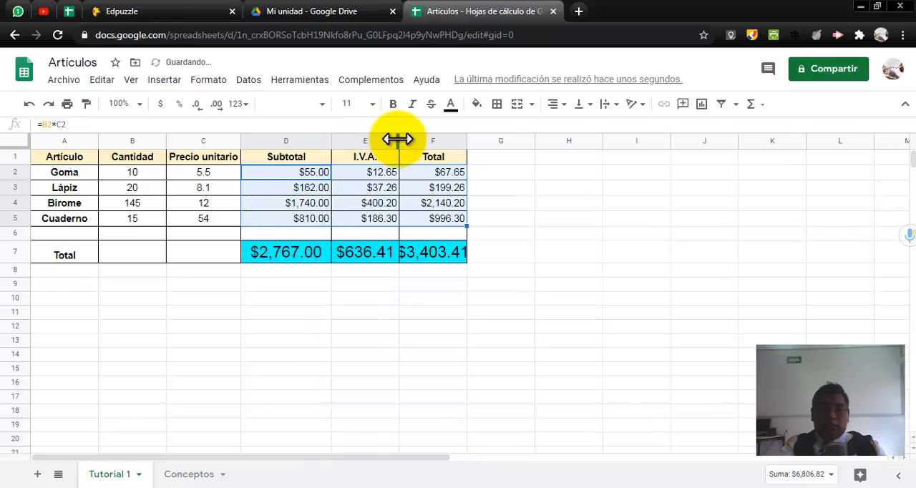
drag(398, 140, 418, 141)
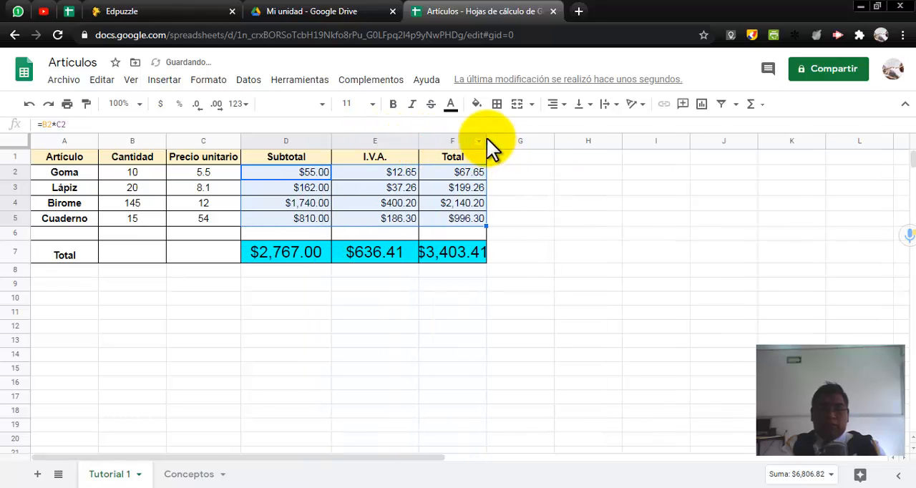
drag(486, 137, 501, 136)
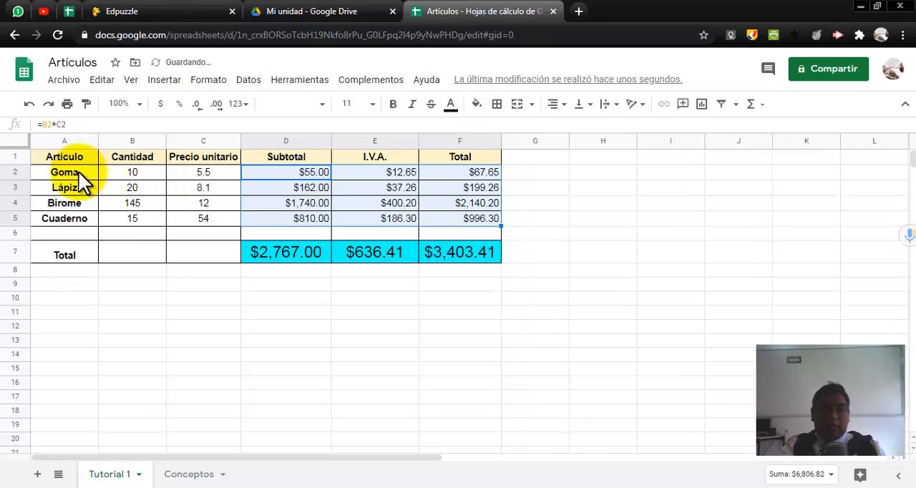
Step: Left-align the article names in A2:A5 and remove their bold formatting
drag(78, 171, 78, 221)
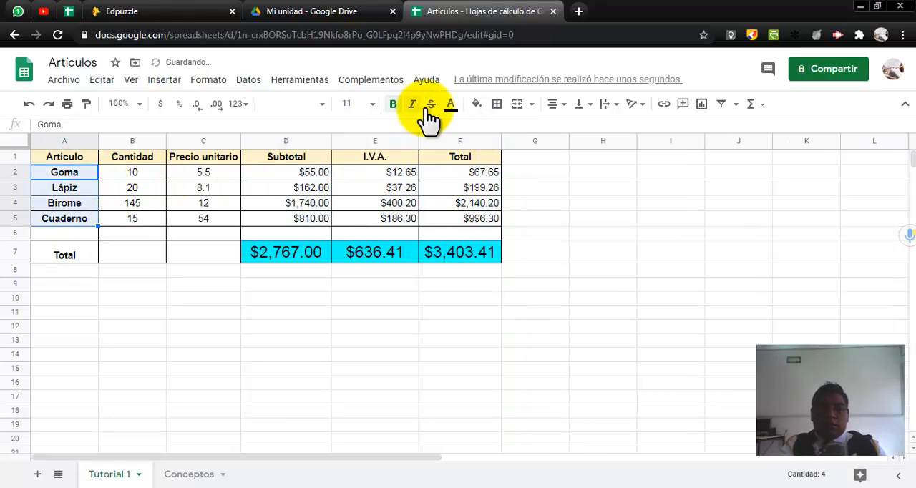
click(552, 106)
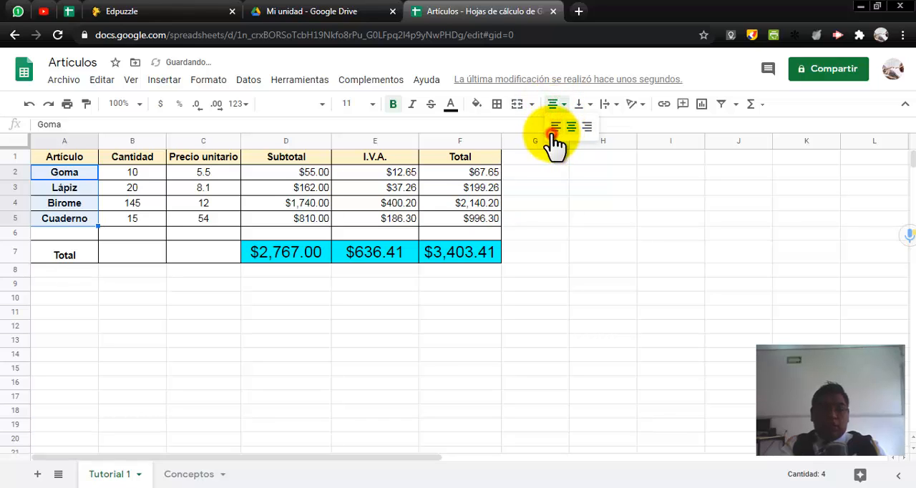
click(555, 129)
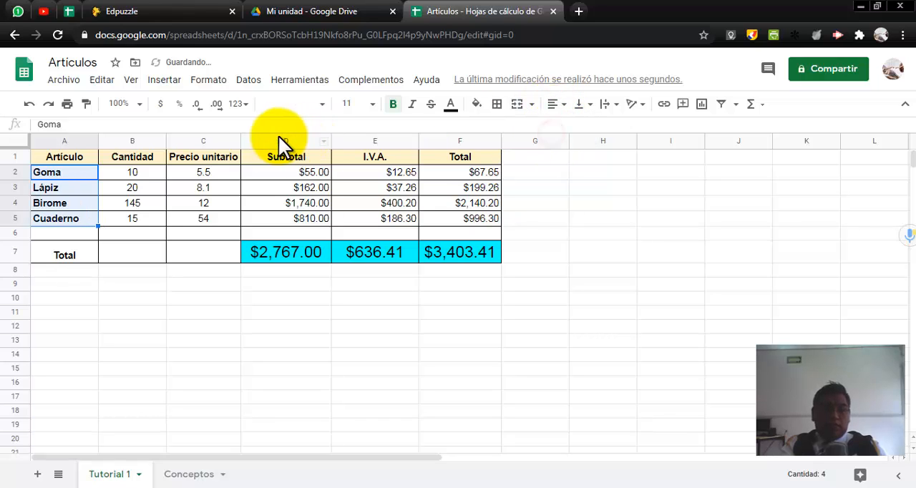
click(393, 106)
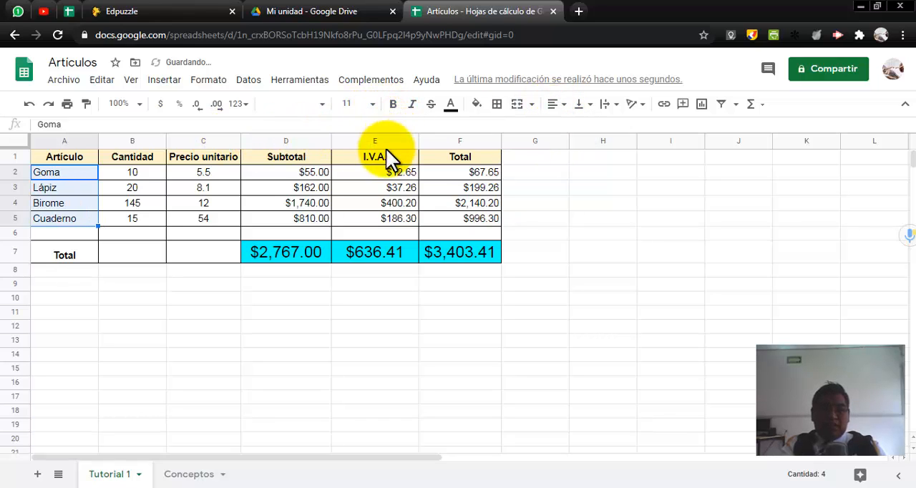
click(578, 207)
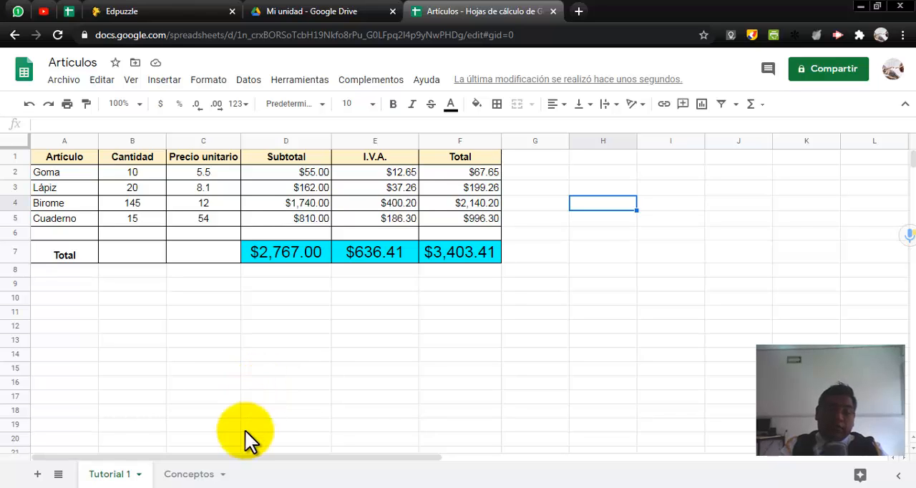
Step: Switch to Práctica 1.pdf in Adobe Acrobat Reader and read items 7 to 9 about the INFORME ANUAL table, Saldo column and file name
key(alt+Tab)
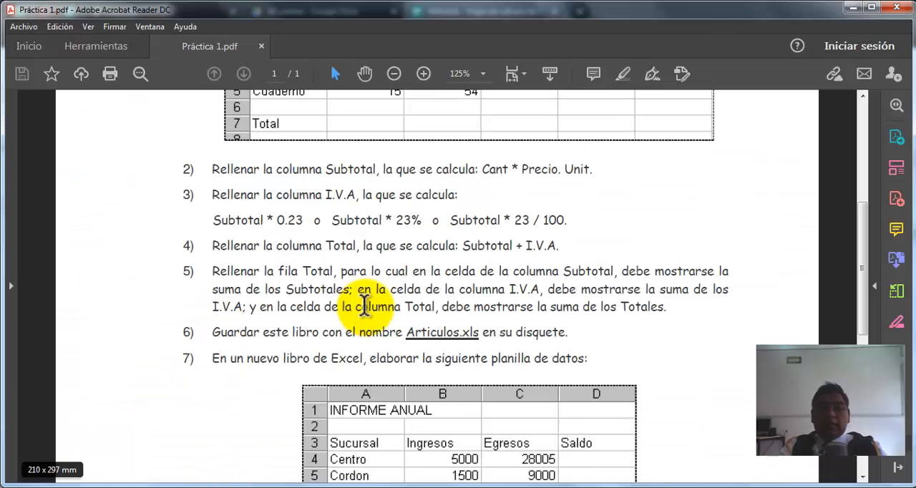
scroll(506, 269, down, 2)
scroll(506, 268, down, 4)
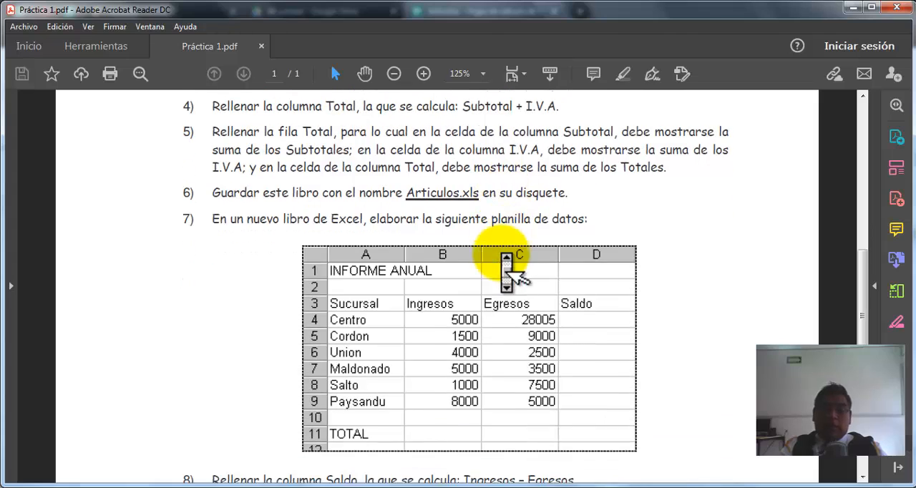
scroll(500, 258, down, 1)
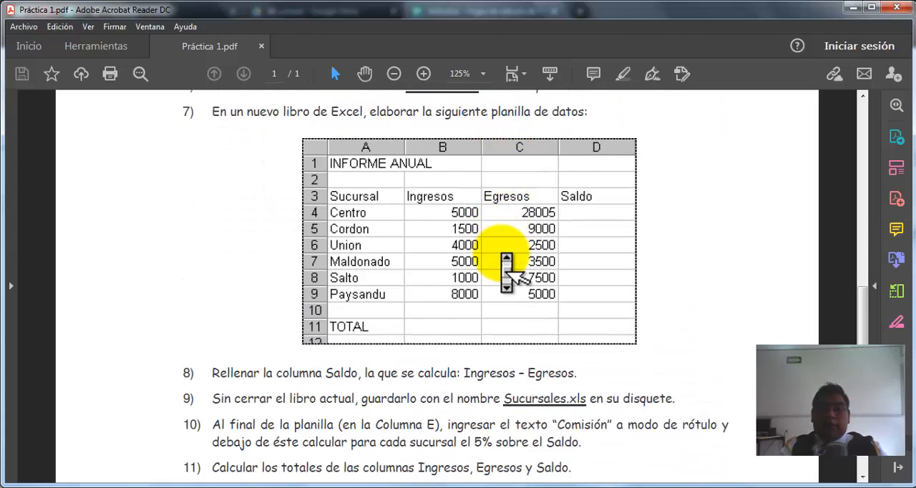
scroll(506, 271, down, 1)
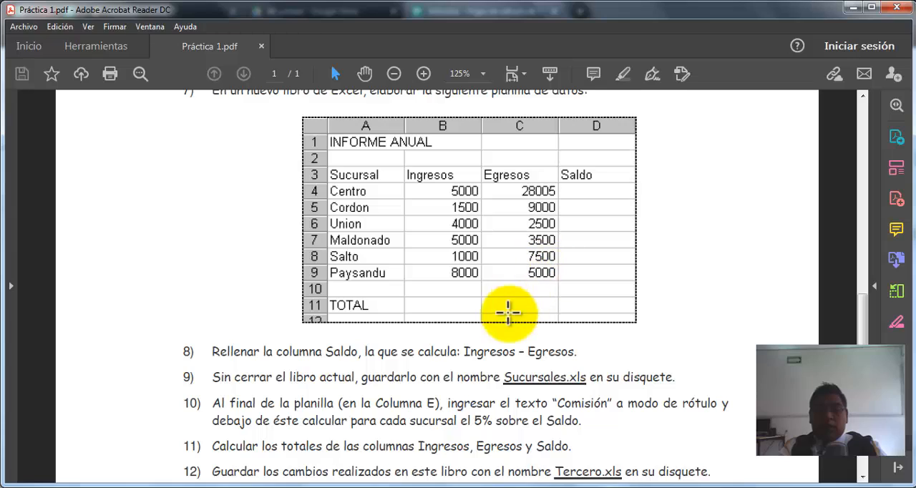
drag(464, 351, 560, 349)
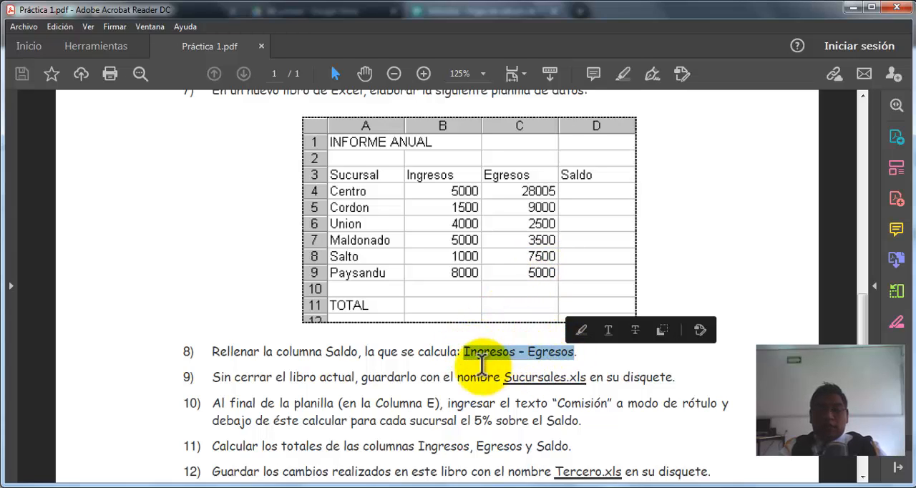
click(399, 364)
scroll(434, 370, down, 1)
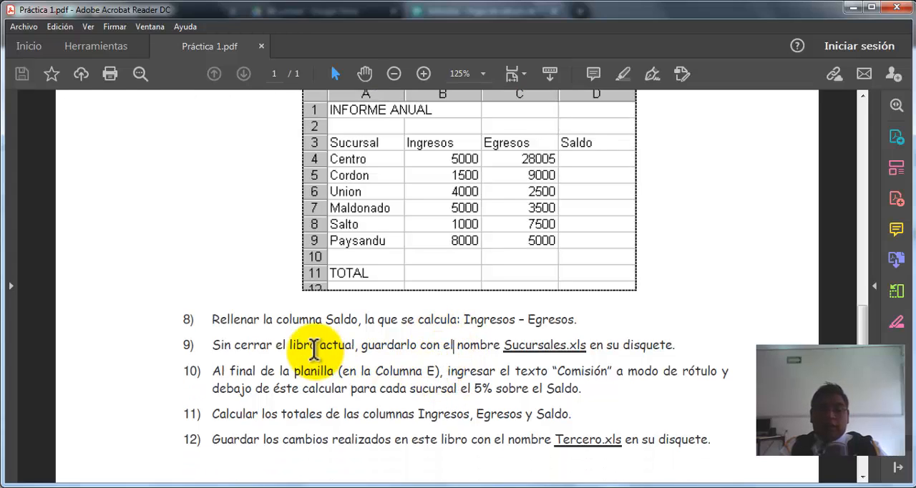
drag(212, 344, 549, 372)
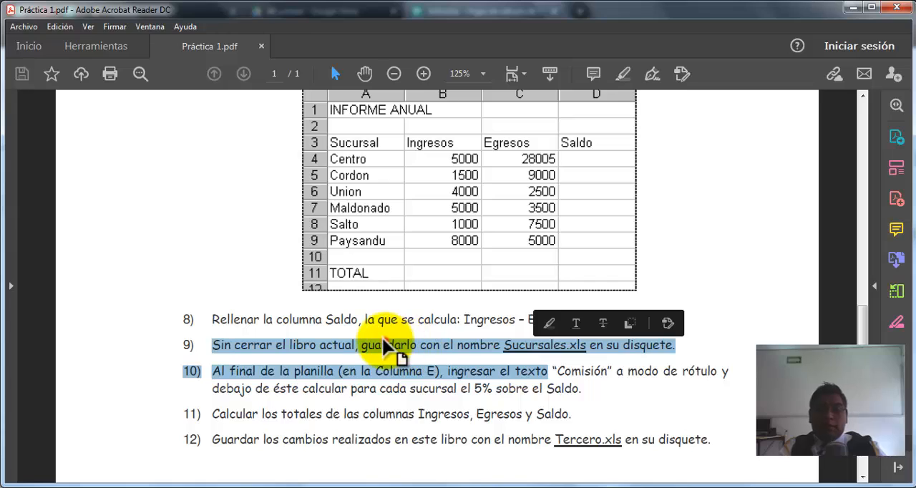
click(390, 351)
scroll(415, 383, down, 1)
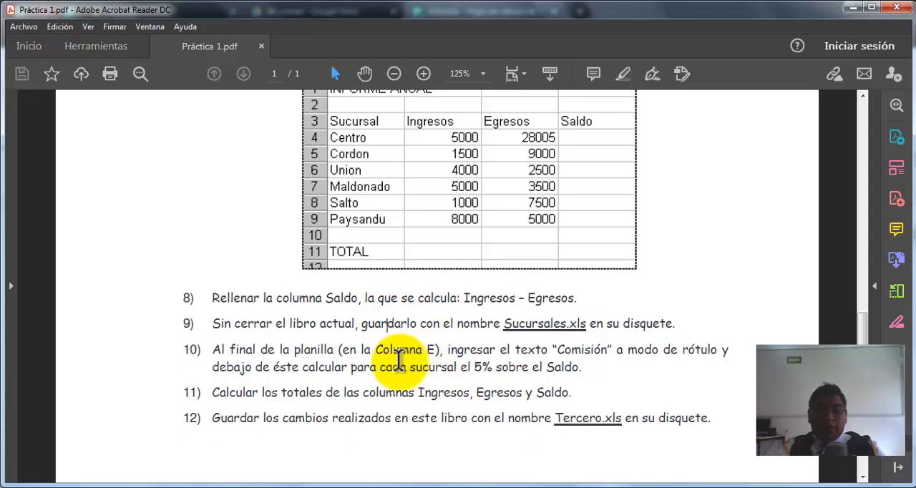
Step: Review items 10 to 12 on the Comisión column, column totals and final file name against the INFORME ANUAL table
drag(213, 349, 585, 368)
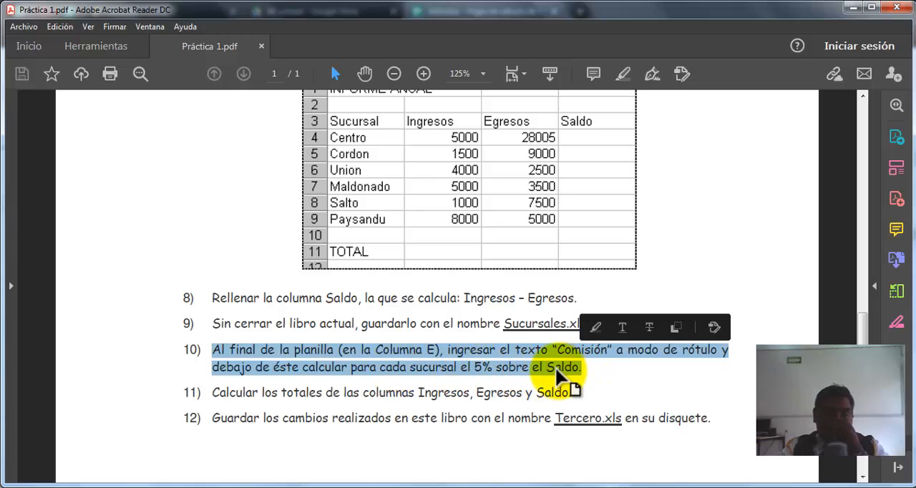
click(505, 240)
scroll(506, 240, up, 5)
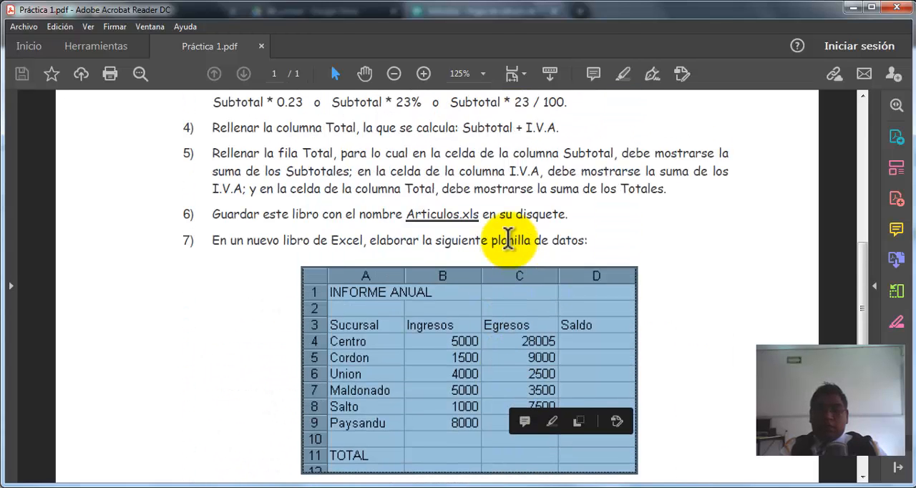
scroll(506, 185, down, 6)
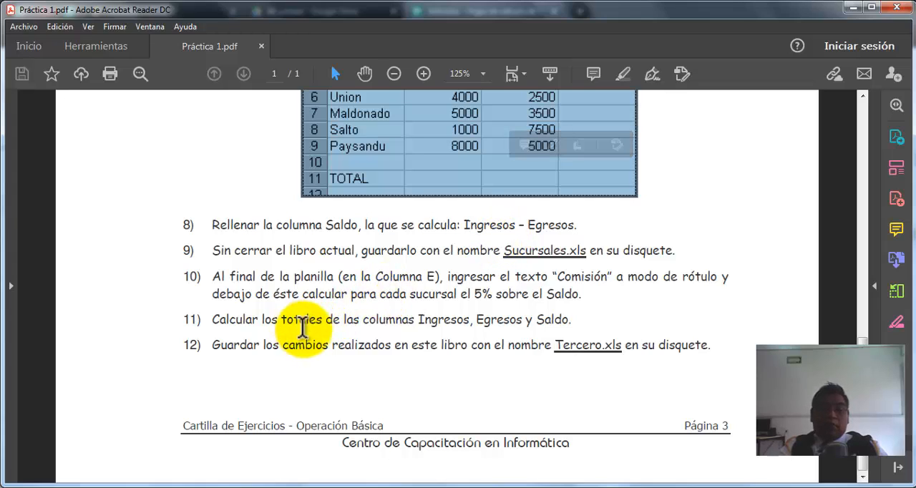
click(328, 328)
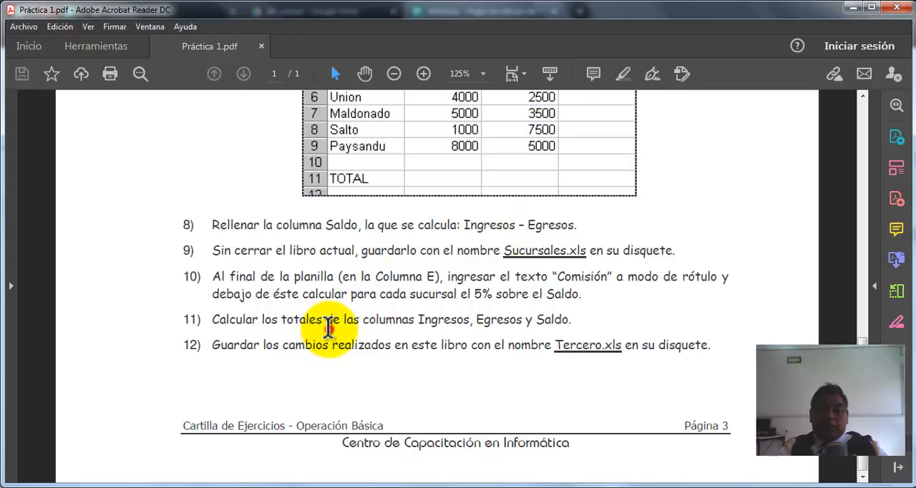
scroll(376, 336, up, 2)
scroll(376, 336, up, 1)
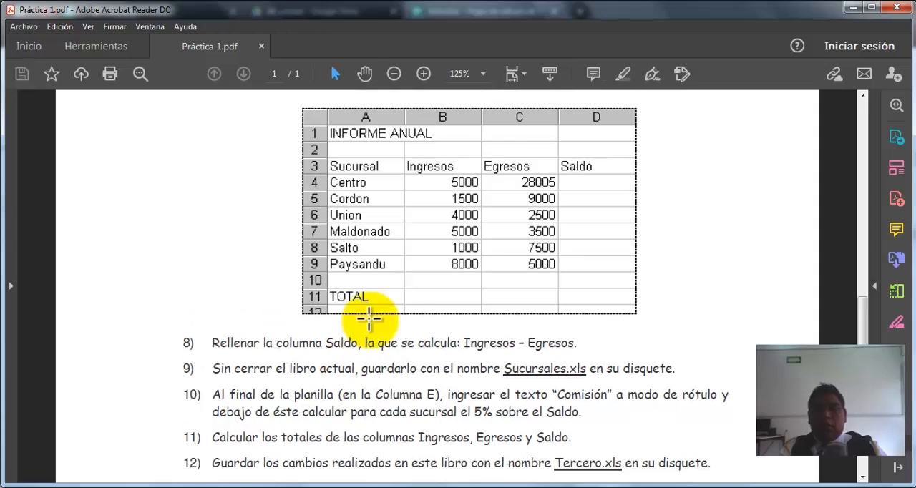
scroll(409, 352, down, 2)
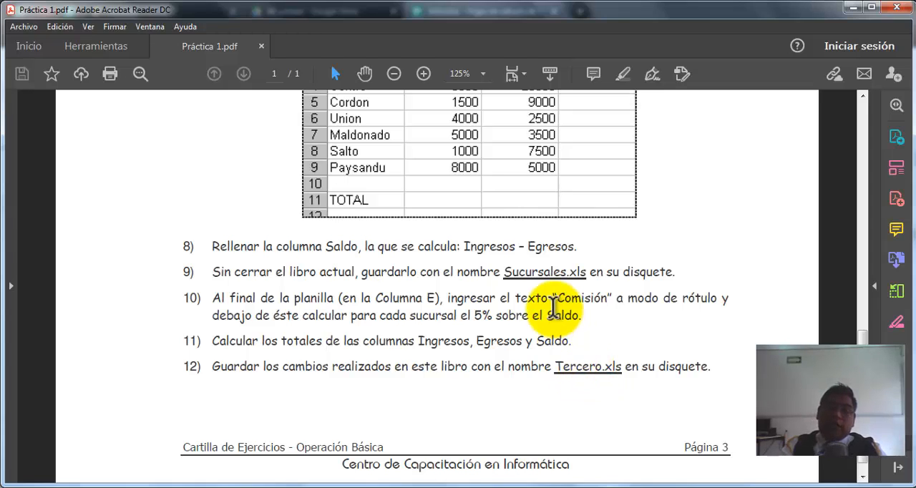
scroll(551, 311, up, 1)
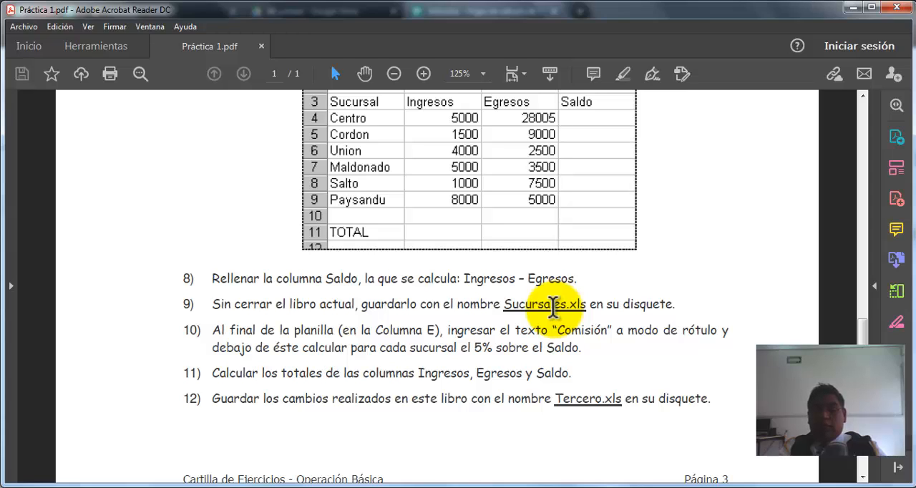
scroll(553, 309, up, 1)
scroll(552, 309, up, 1)
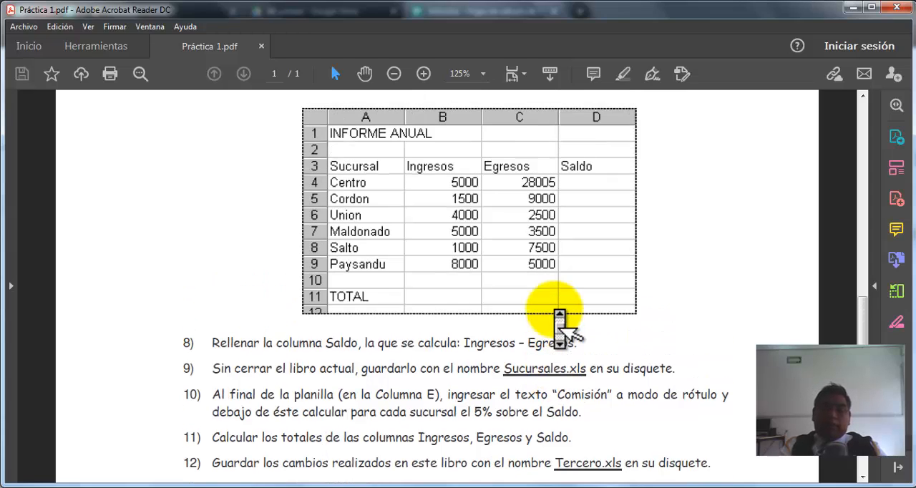